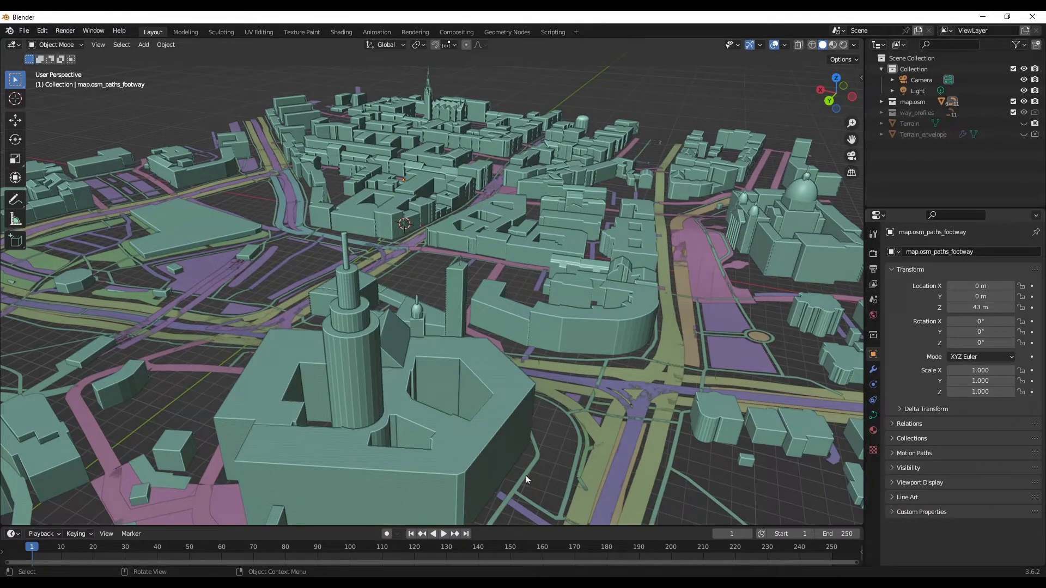
Step: Orbit and zoom around the existing city model, ending on an overview of the whole map
middle_click_drag(527, 479, 542, 479)
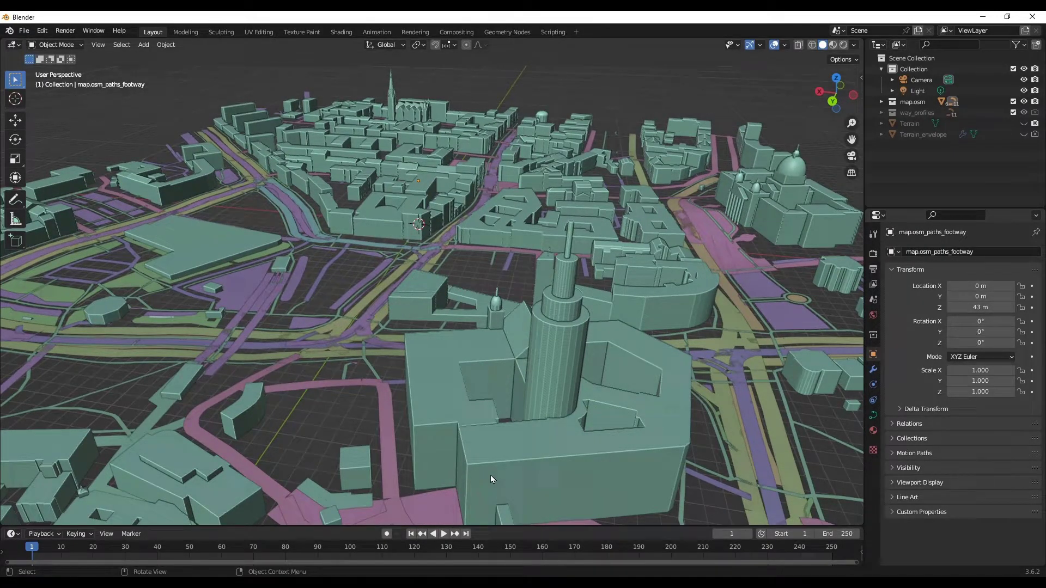
scroll(490, 475, "up", 1)
mouse_move(242, 418)
middle_mouse_down()
mouse_move(720, 413)
mouse_move(494, 428)
mouse_move(364, 411)
mouse_move(194, 410)
mouse_move(460, 431)
mouse_move(760, 412)
mouse_move(664, 447)
mouse_move(417, 442)
mouse_move(224, 420)
middle_mouse_up()
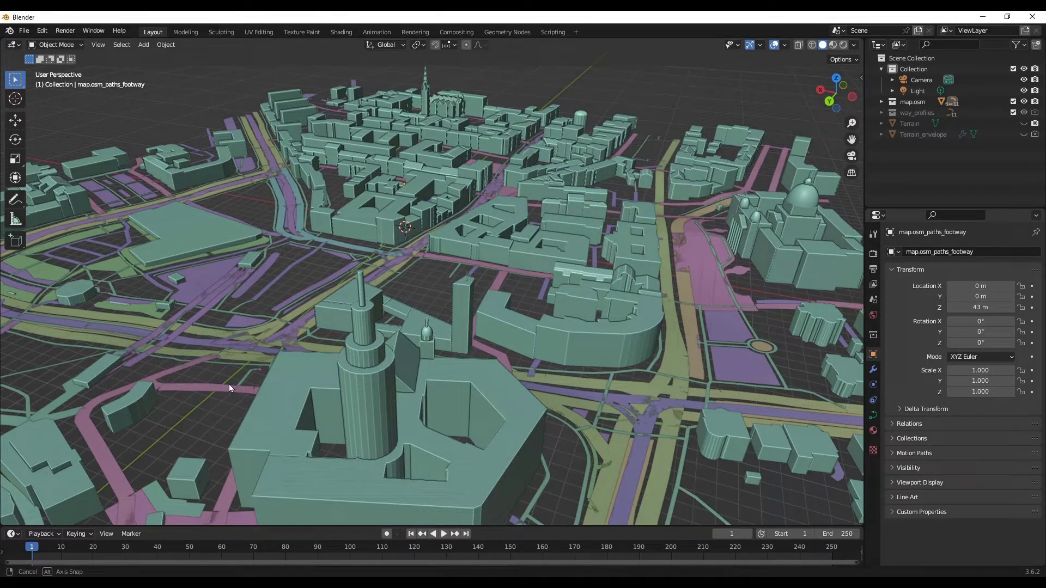
middle_click_drag(229, 384, 476, 385)
scroll(461, 385, "up", 3)
middle_click_drag(274, 382, 382, 414)
scroll(430, 382, "down", 5)
scroll(430, 383, "up", 3)
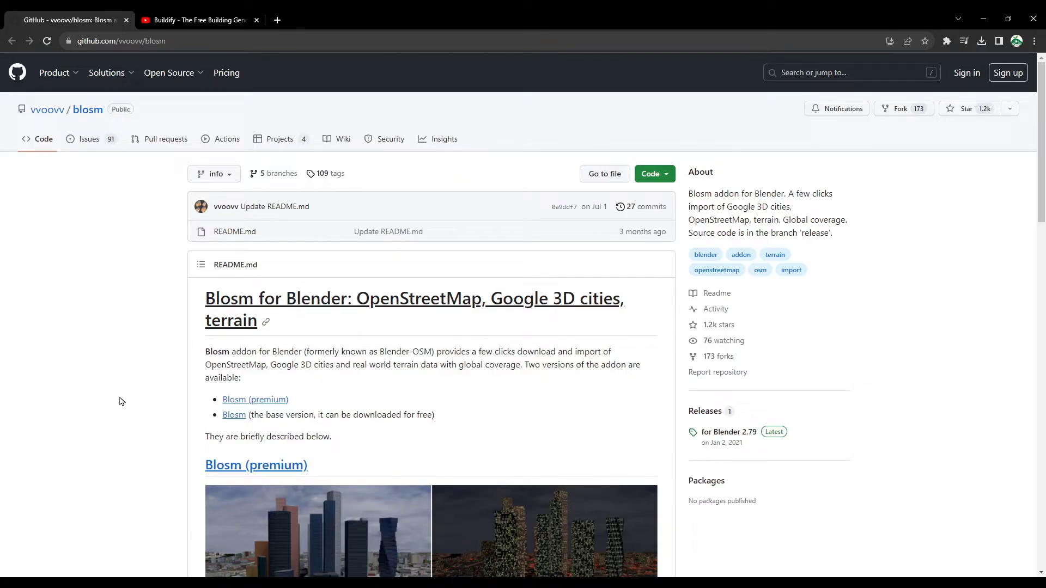
Step: Scroll through the Gumroad page listing the Blosm versions
scroll(121, 401, "down", 1)
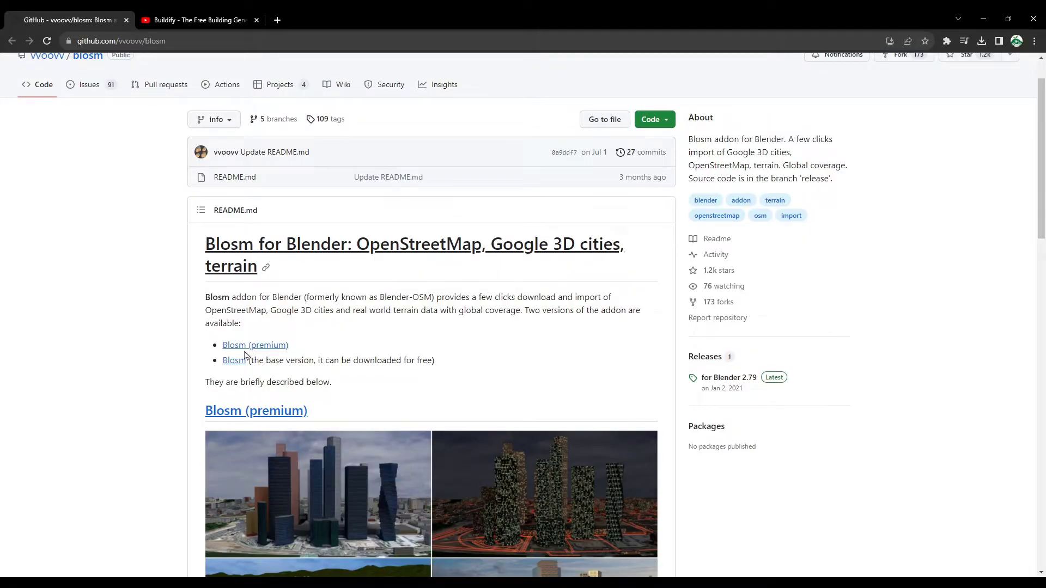
scroll(147, 362, "down", 2)
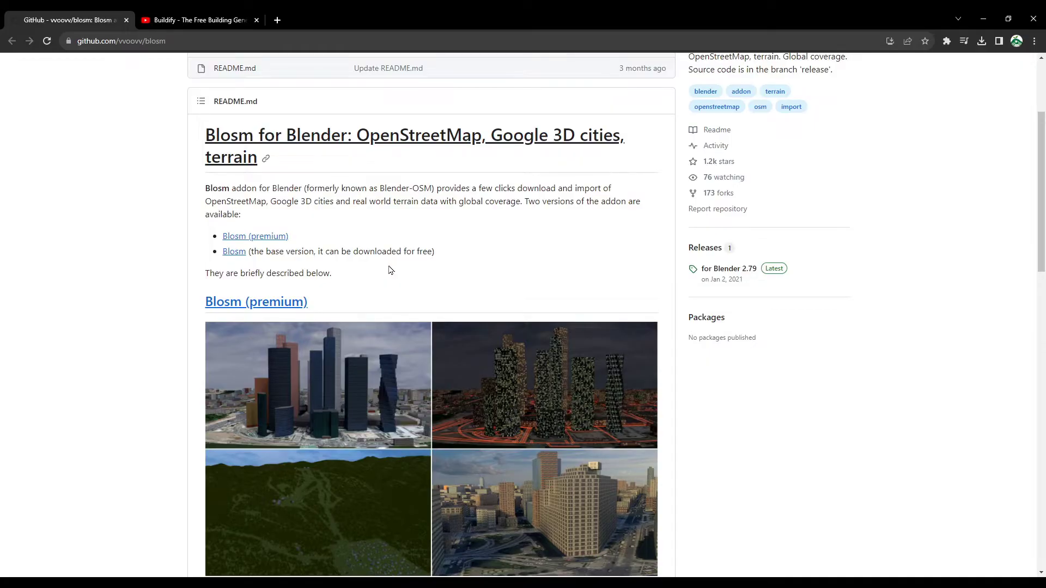
scroll(391, 270, "down", 3)
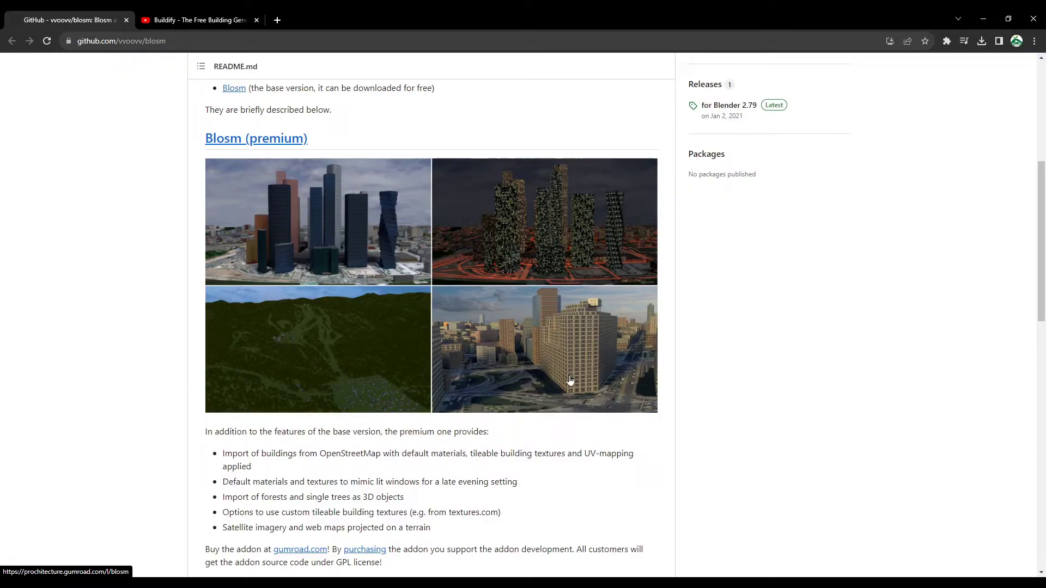
scroll(267, 409, "down", 2)
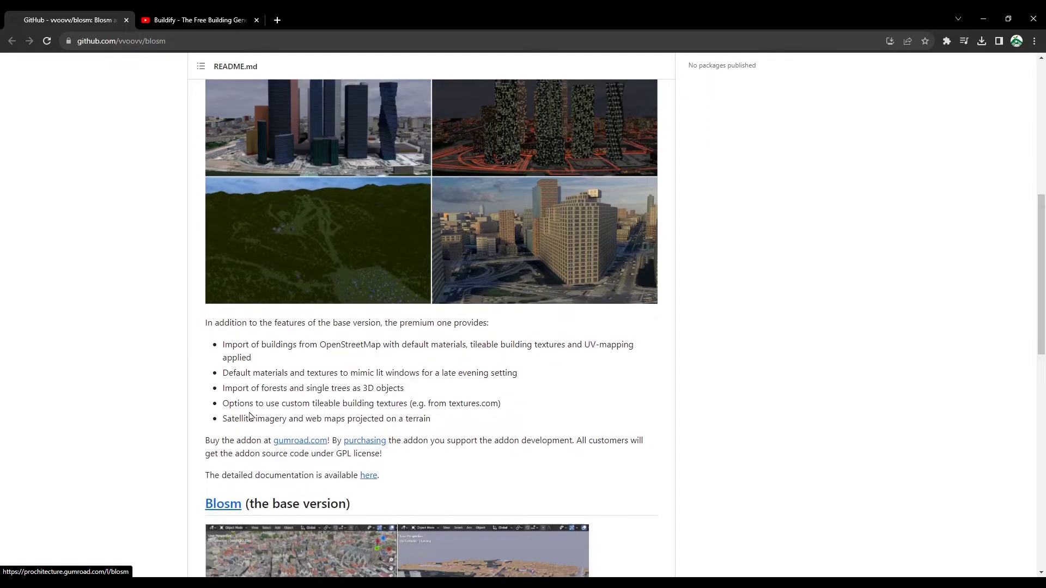
scroll(396, 306, "up", 2)
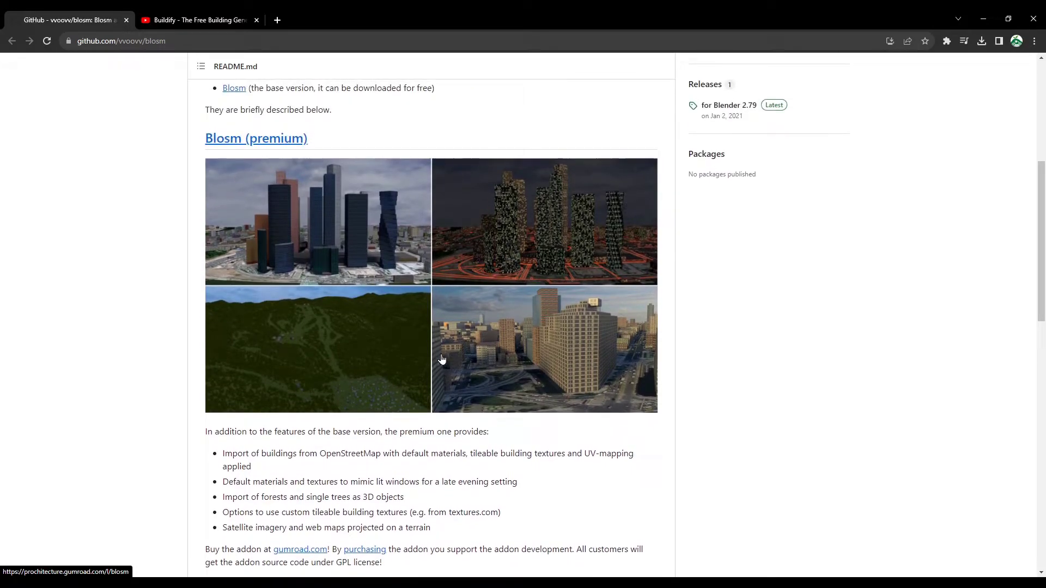
scroll(131, 417, "down", 6)
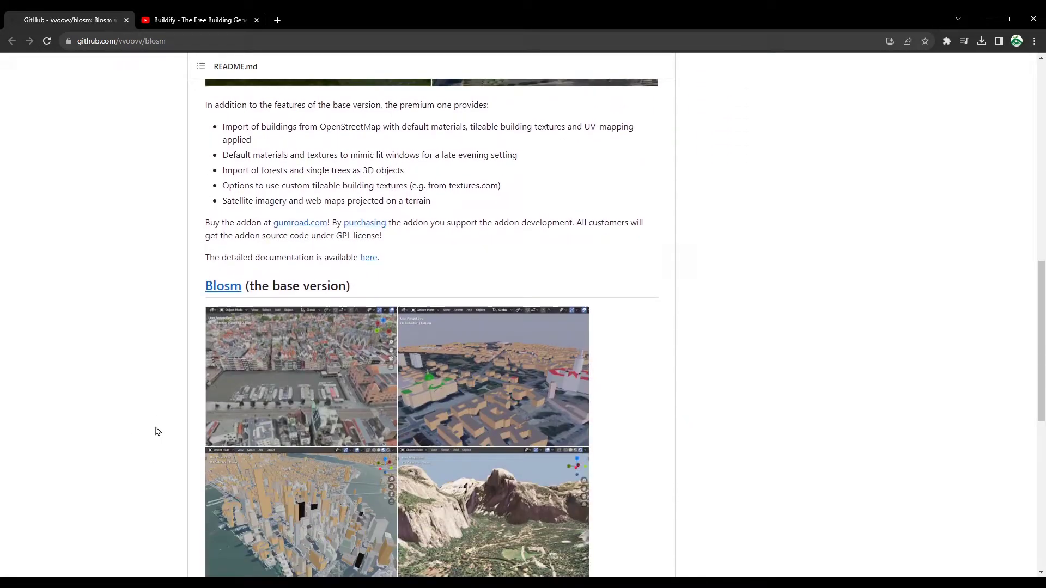
scroll(157, 431, "down", 3)
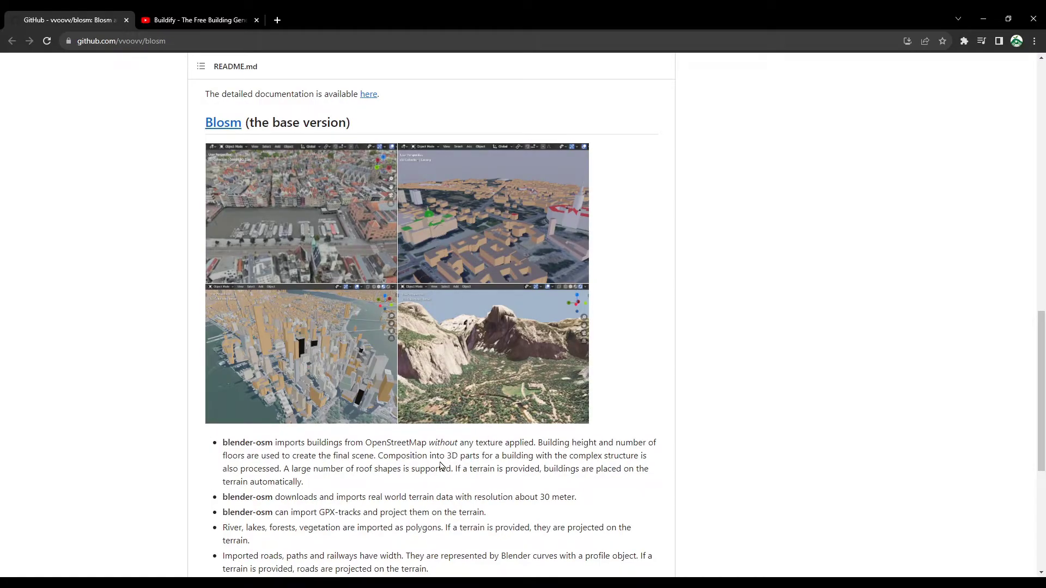
scroll(259, 488, "down", 2)
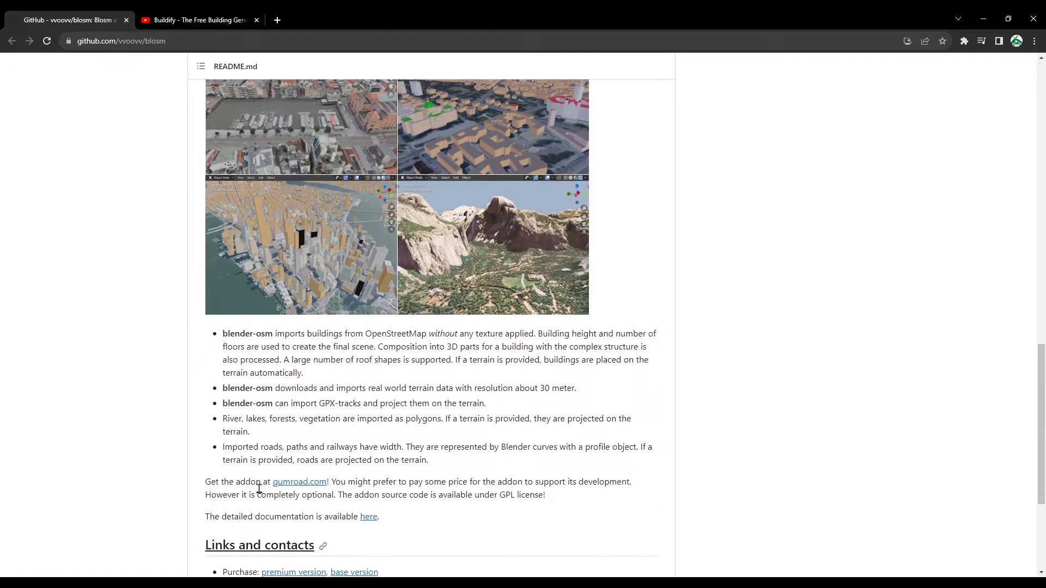
scroll(259, 493, "down", 3)
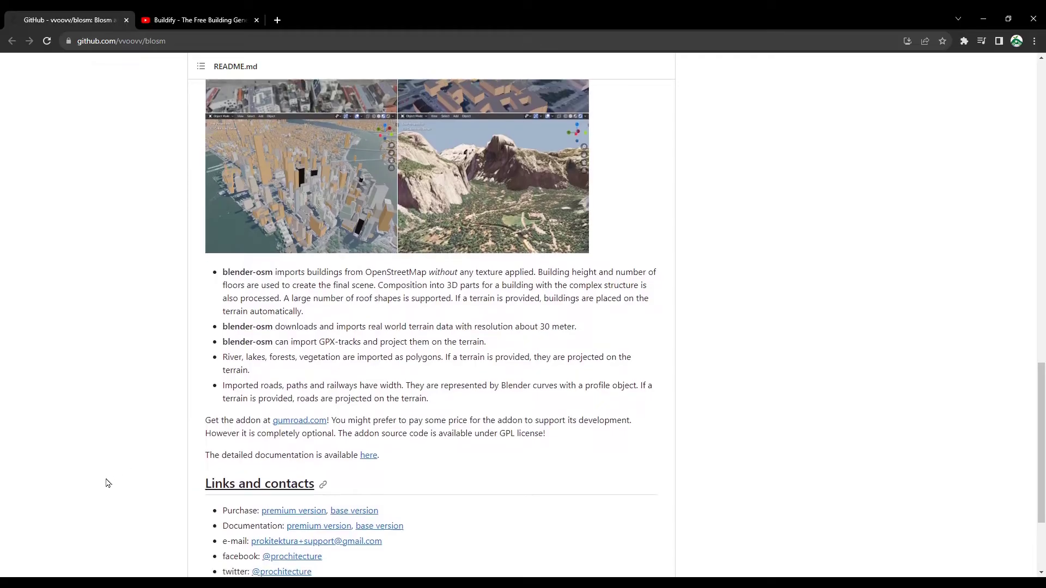
scroll(107, 484, "up", 9)
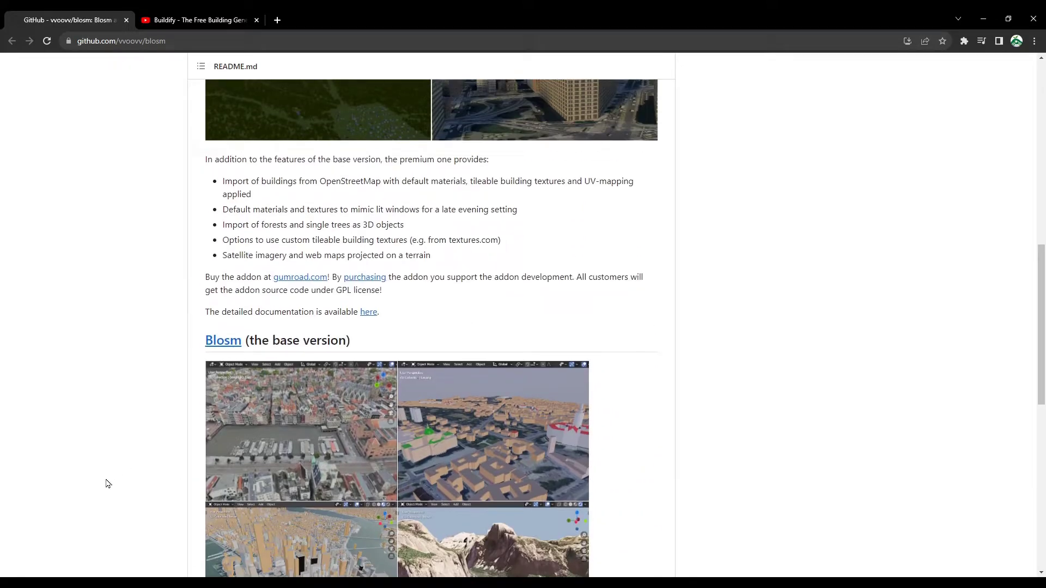
scroll(107, 484, "down", 2)
Step: Open the free Blosm base-version page, read through it, and return to Blender
left_click(226, 235)
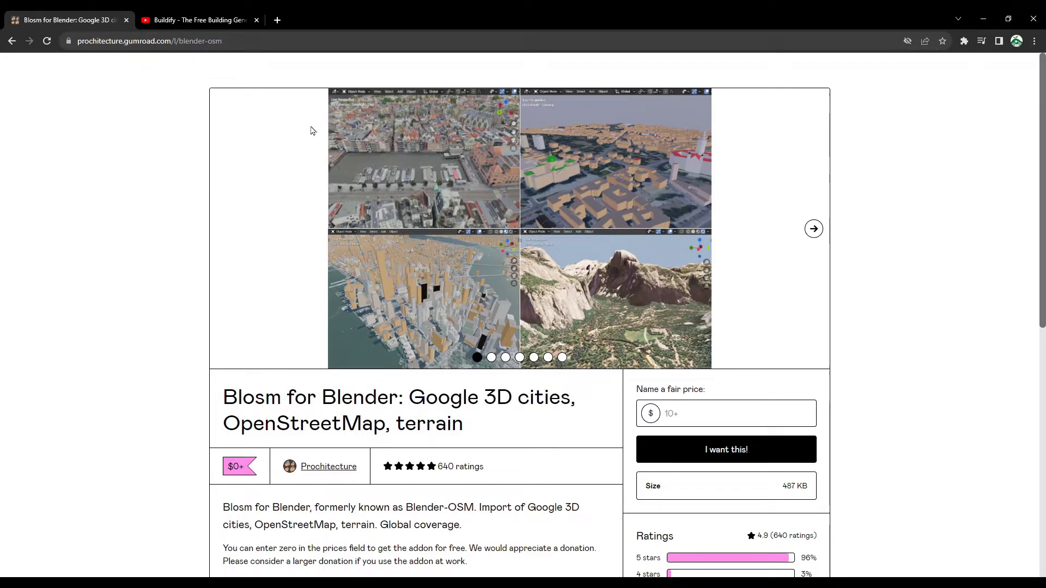
scroll(61, 404, "down", 3)
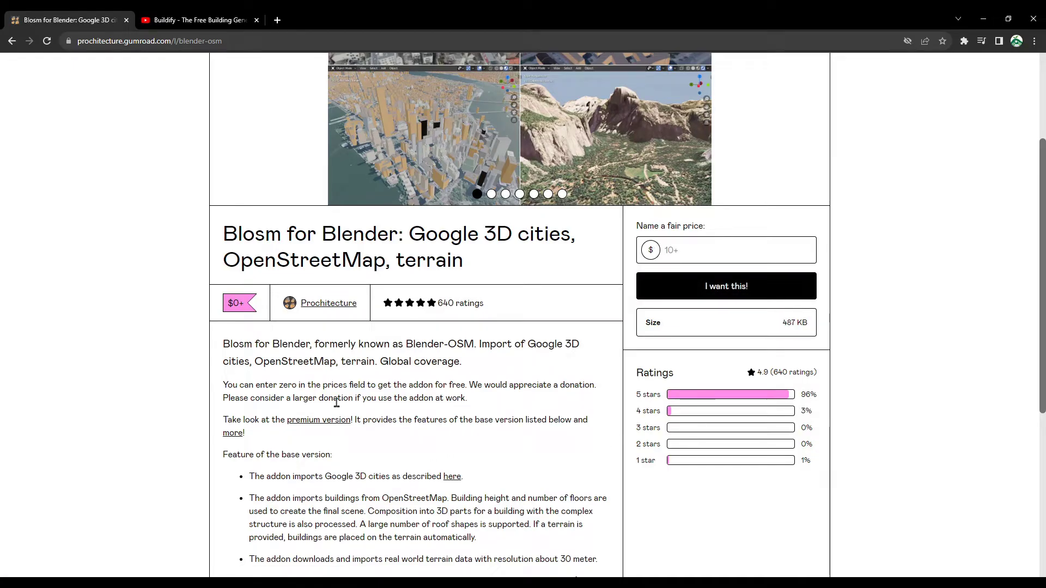
scroll(264, 427, "down", 4)
scroll(265, 421, "up", 5)
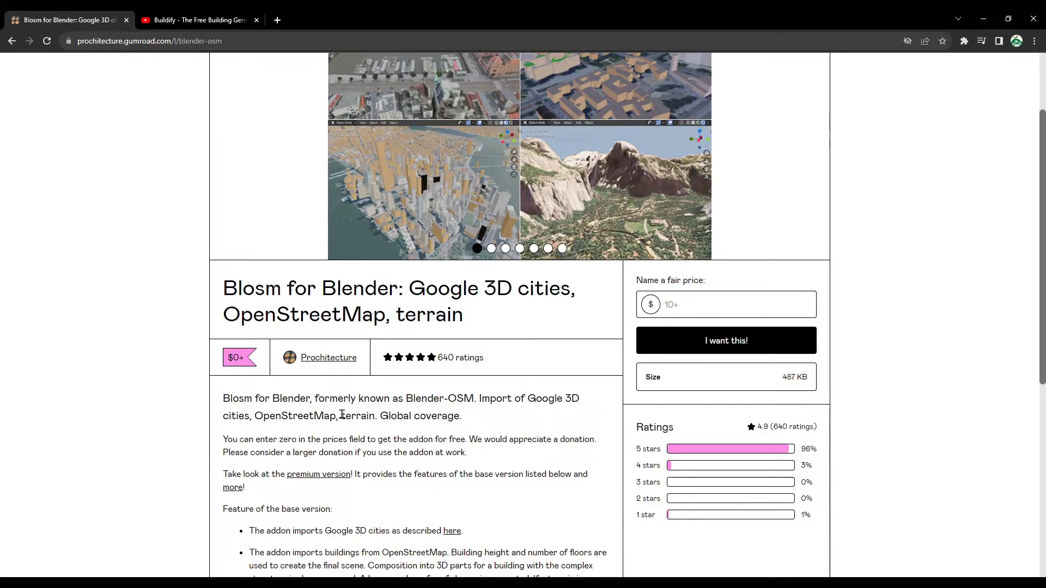
scroll(255, 393, "down", 4)
scroll(256, 397, "down", 3)
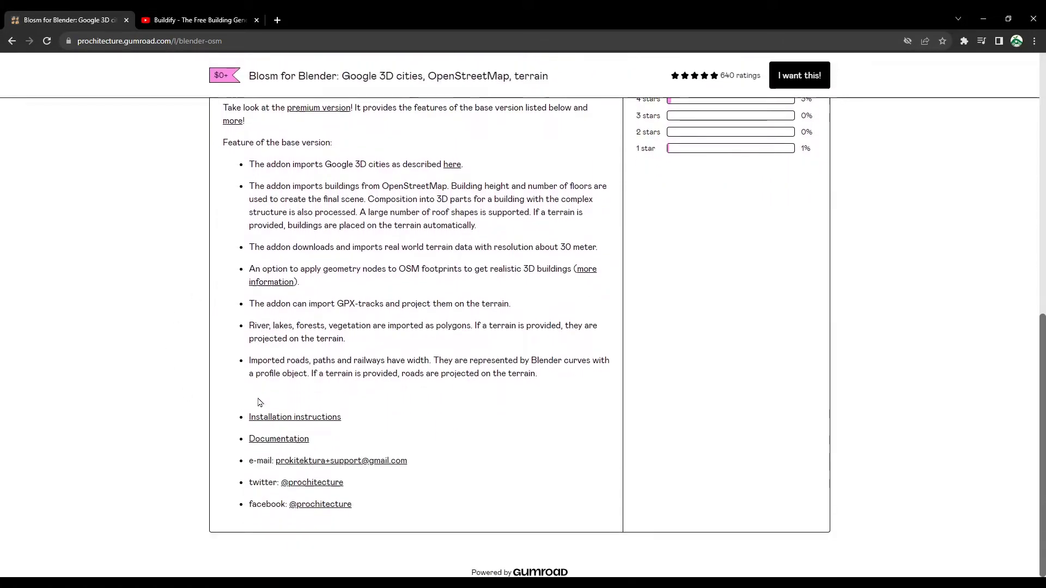
scroll(341, 427, "up", 4)
scroll(340, 426, "up", 1)
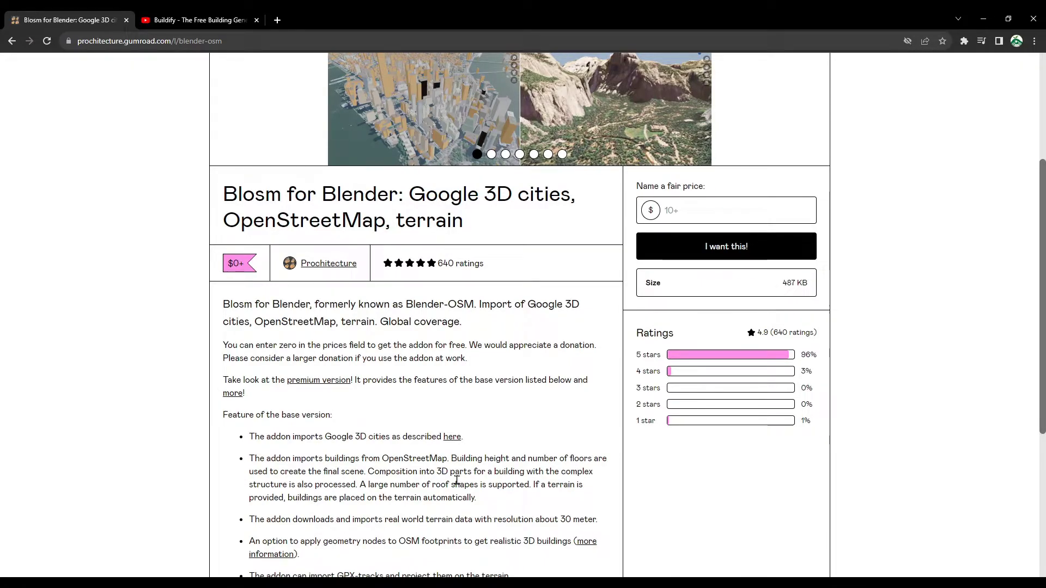
key("alt+Tab")
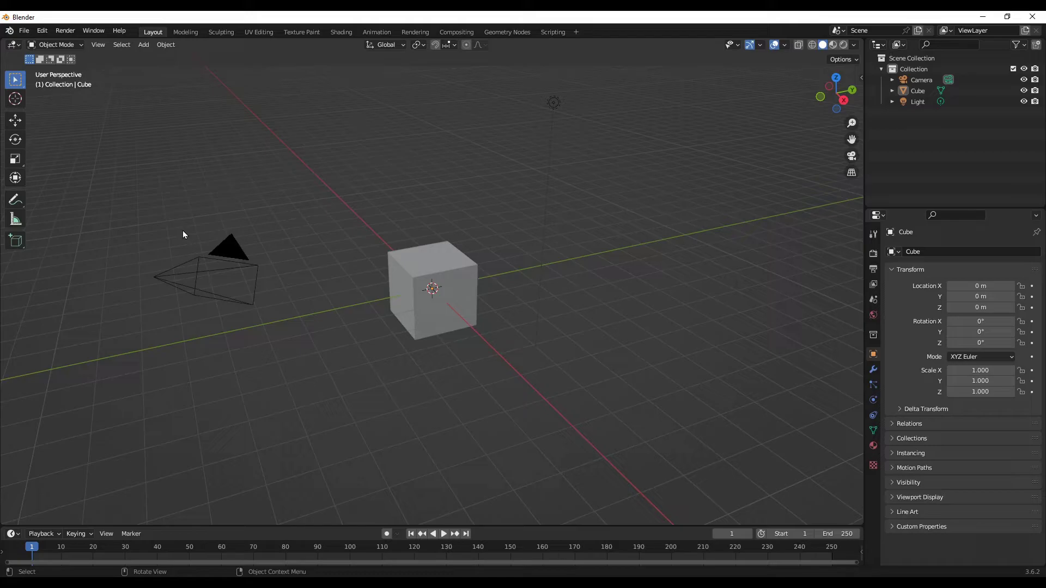
Step: Start the Shortcut VUr on-screen key display from the viewport sidebar, then hide the sidebar
left_click(43, 32)
key("n")
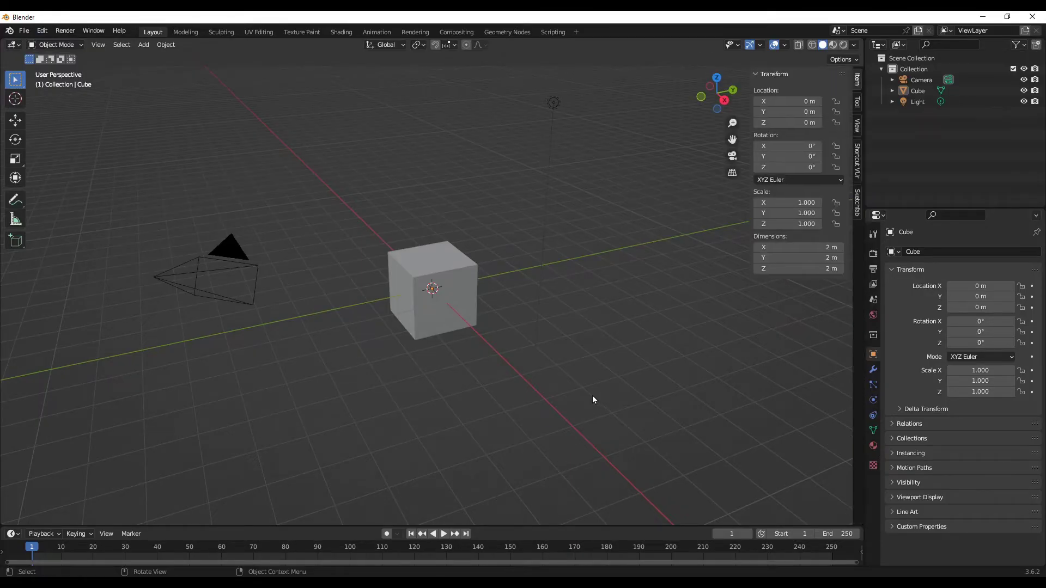
left_click(857, 164)
left_click(796, 90)
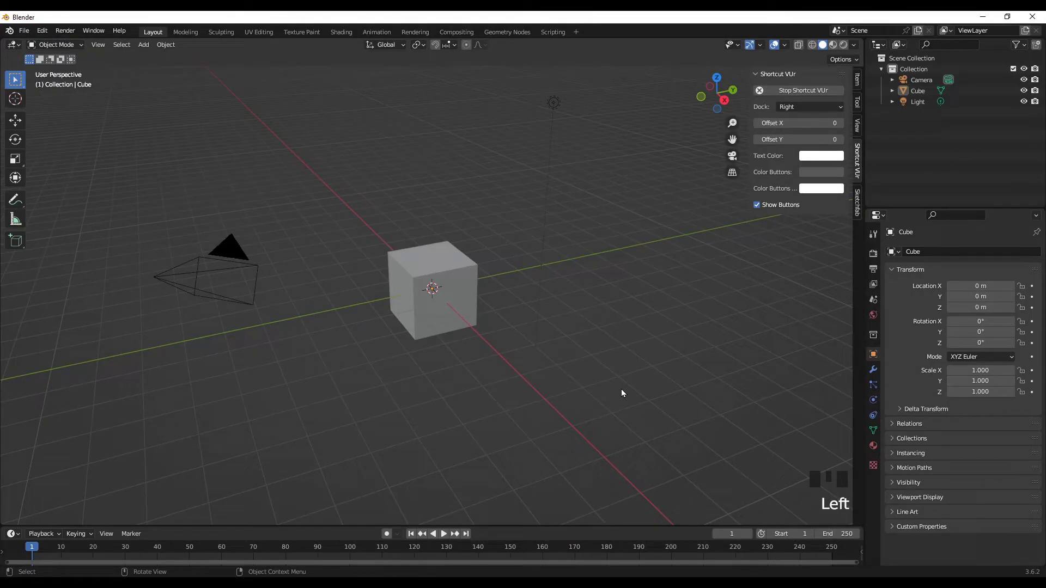
key("n")
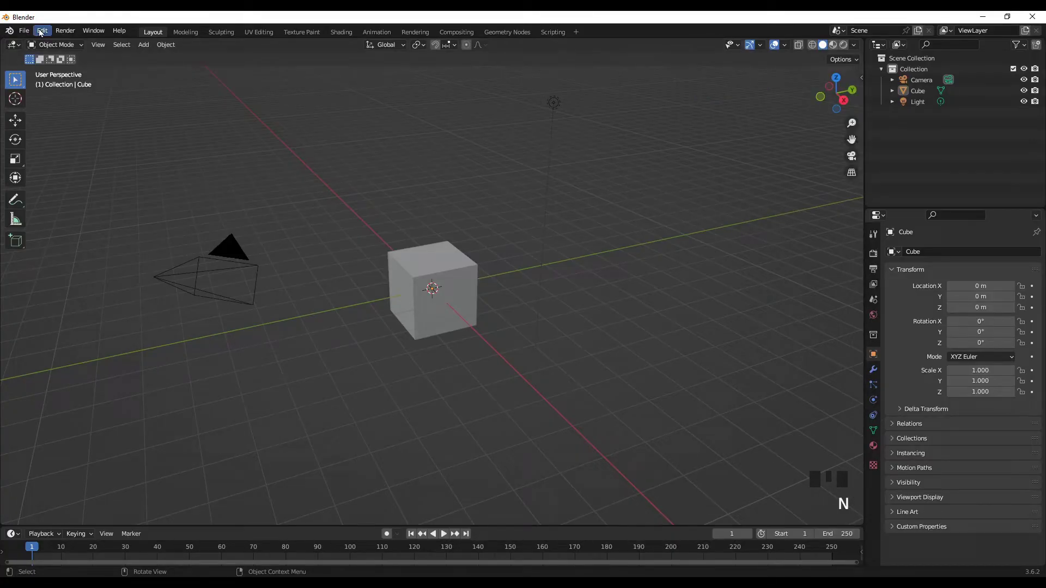
Step: Open Preferences at Add-ons, cancel an install attempt, and focus the add-on search field
left_click(42, 31)
left_click(87, 187)
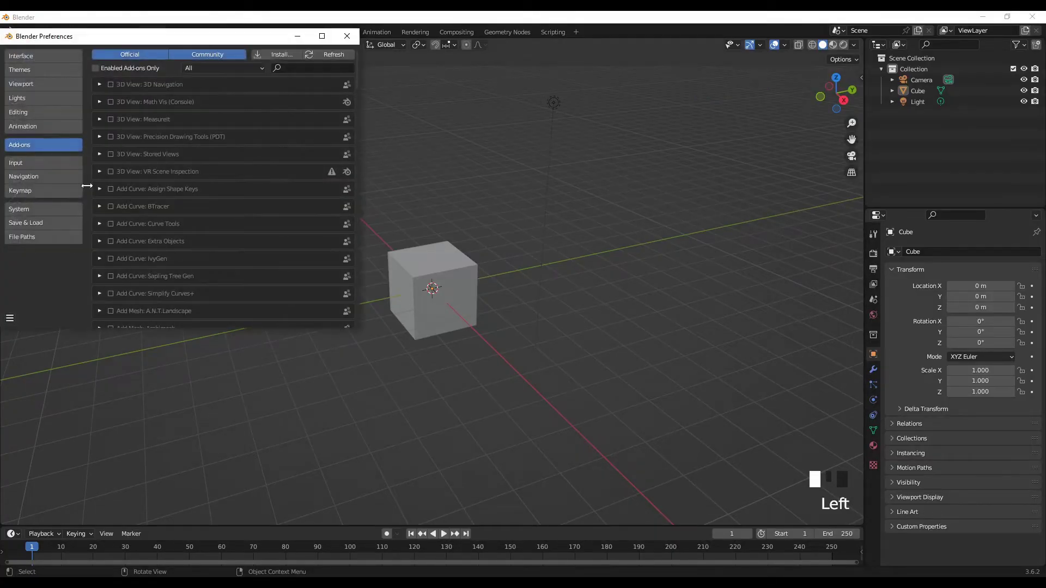
left_click(276, 54)
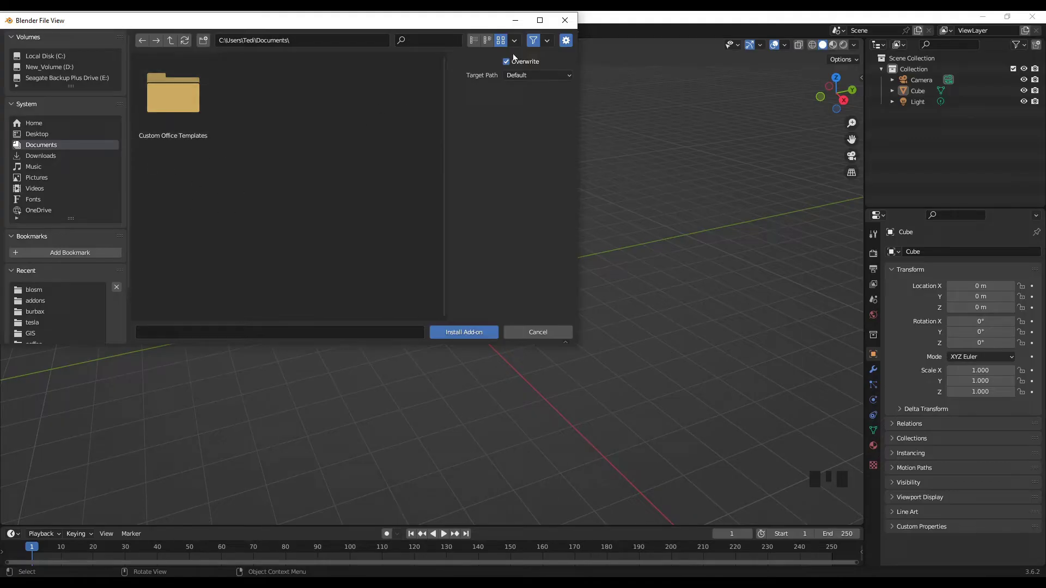
left_click(531, 335)
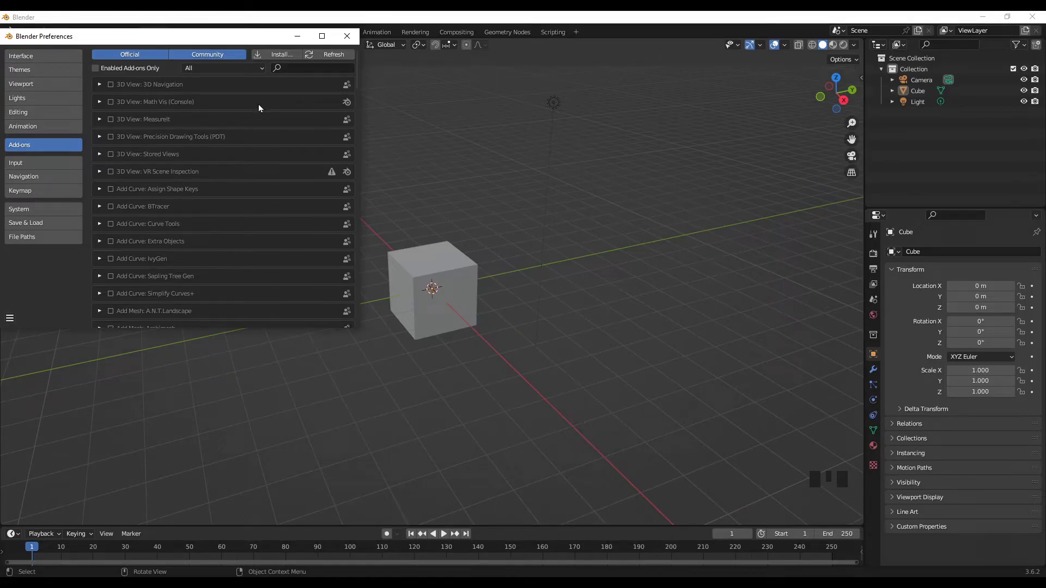
left_click(307, 68)
Step: Filter add-ons by 'blo', enable Import-Export: Blosm and expand its settings
type("blo")
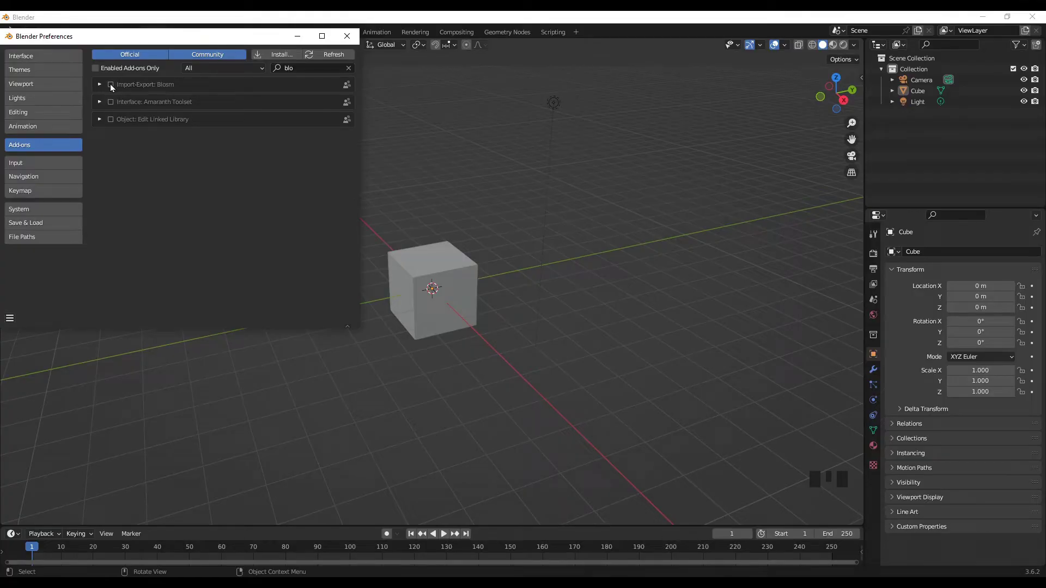
left_click(112, 85)
left_click(99, 84)
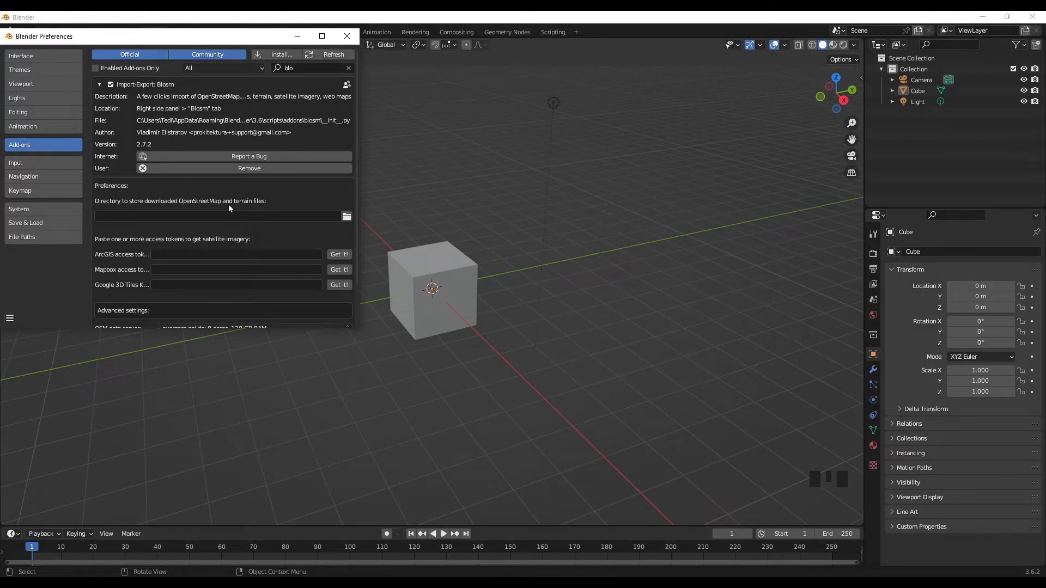
Step: Set Blosm's directory to E:\blender\tutorials\burbax\blosm and close Preferences
left_click(347, 217)
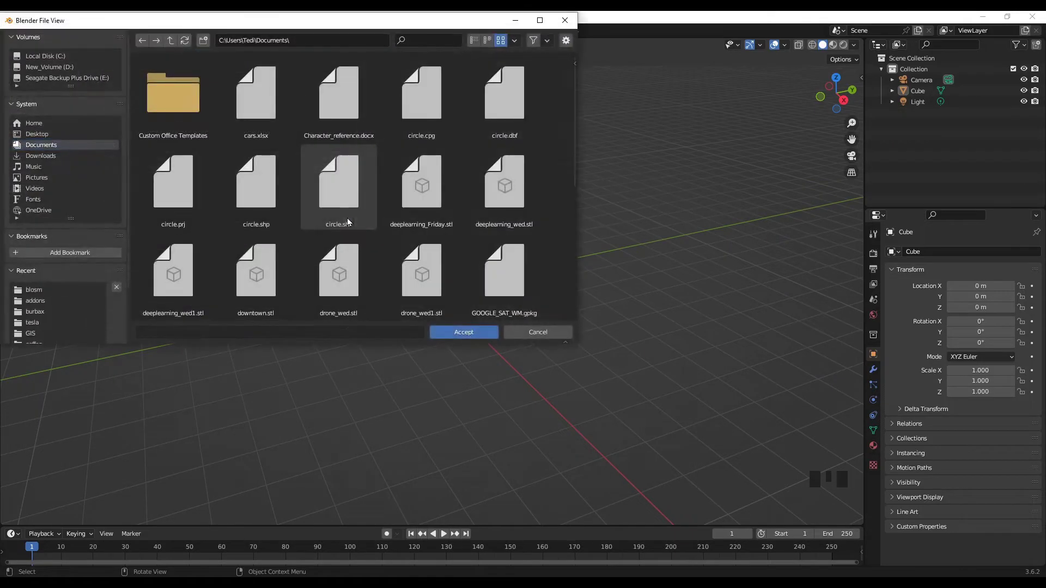
left_click(59, 291)
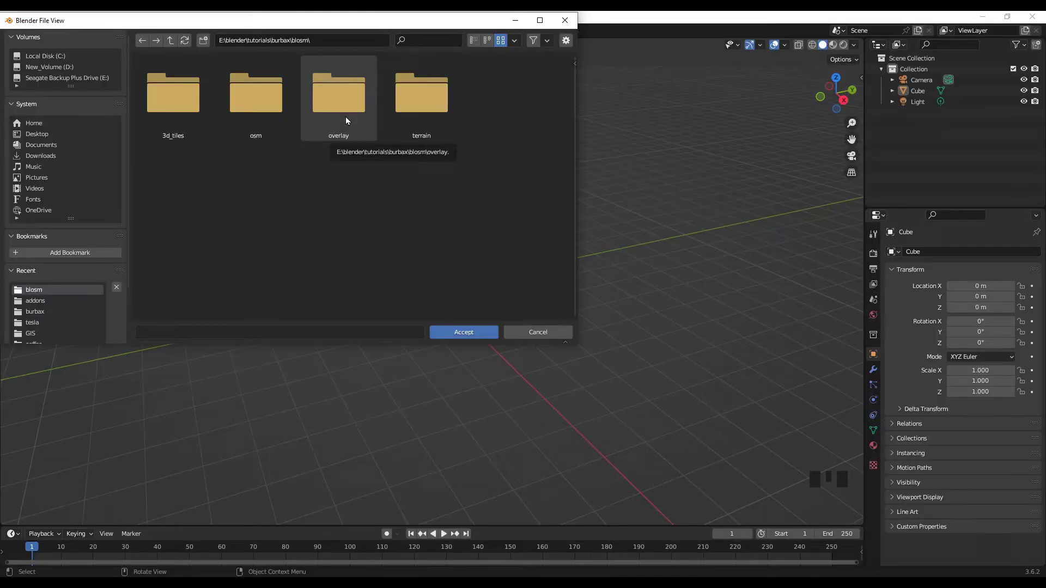
left_click(464, 332)
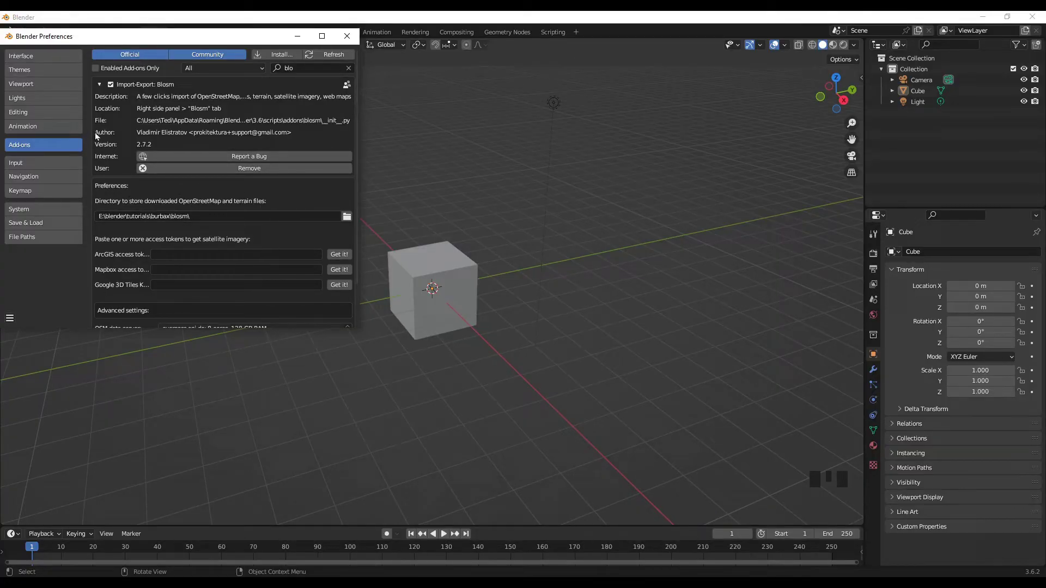
left_click(349, 40)
Step: Show the sidebar's Blosm tab and delete the default cube
left_click(770, 316)
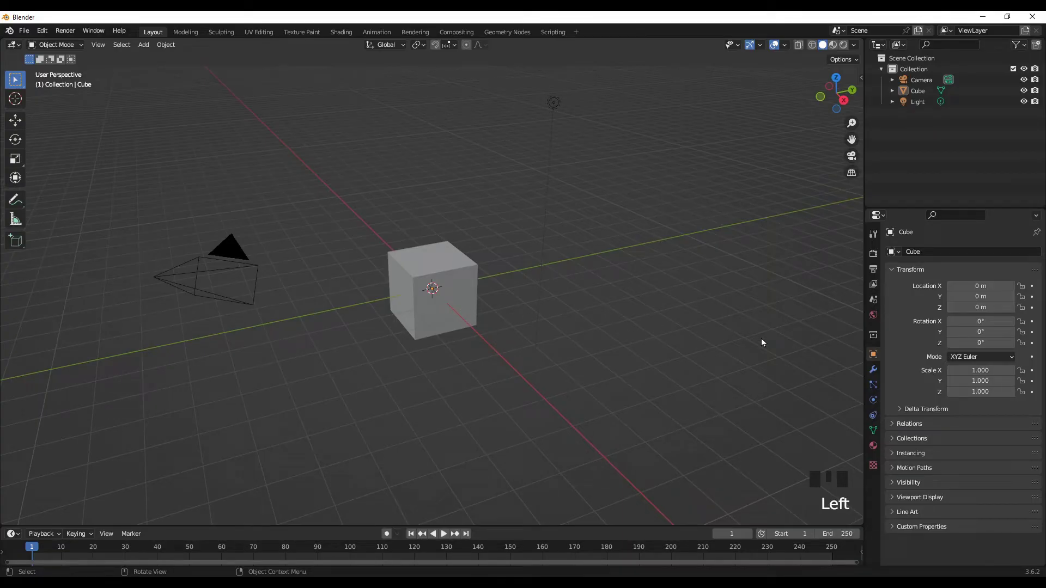
key("n")
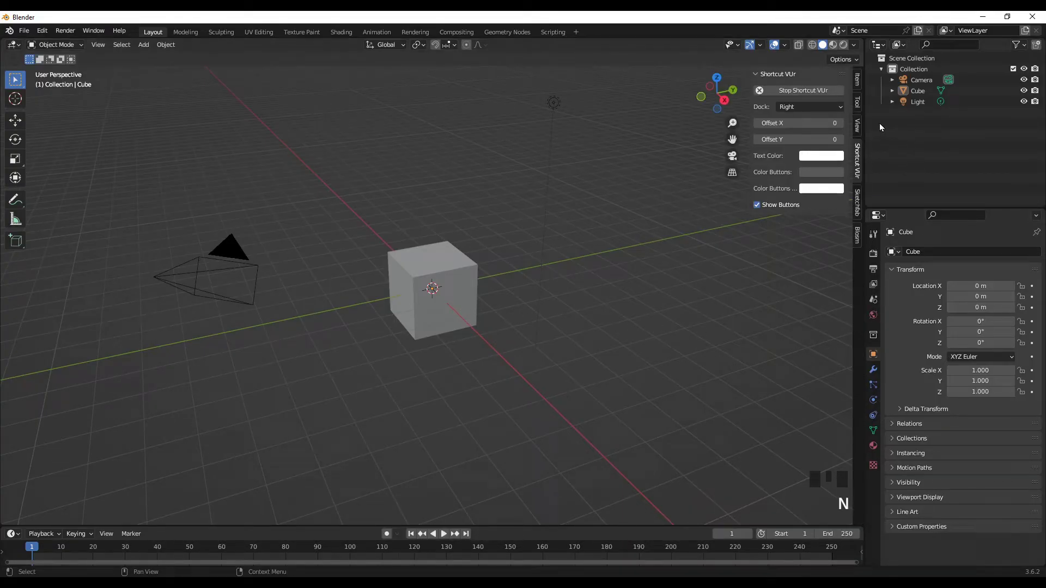
left_click(857, 235)
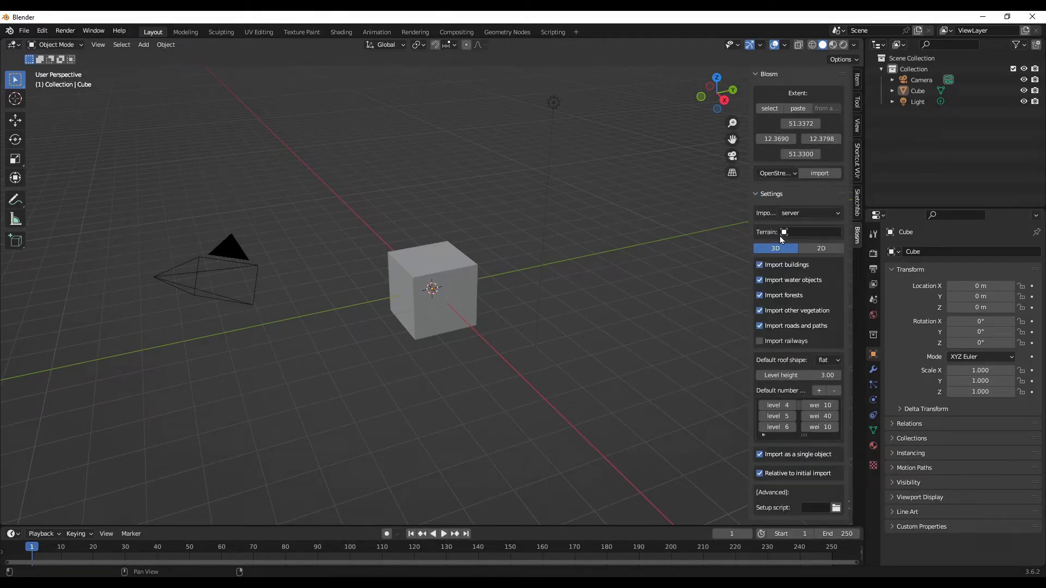
left_click(464, 303)
key("Delete")
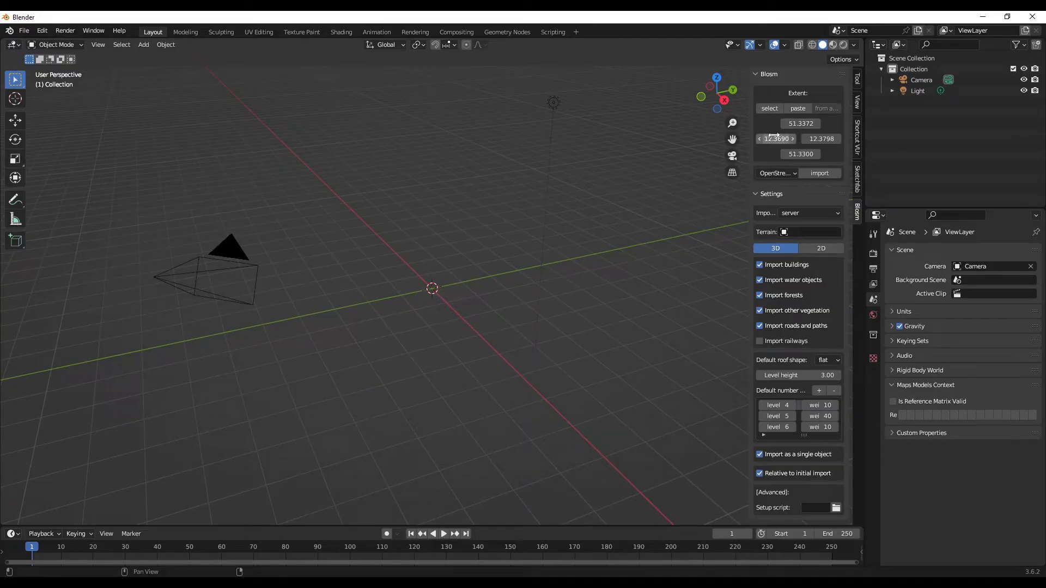
Step: Open Blosm's web map extent selector and search 'bern' to centre on Bern, Switzerland
left_click(767, 110)
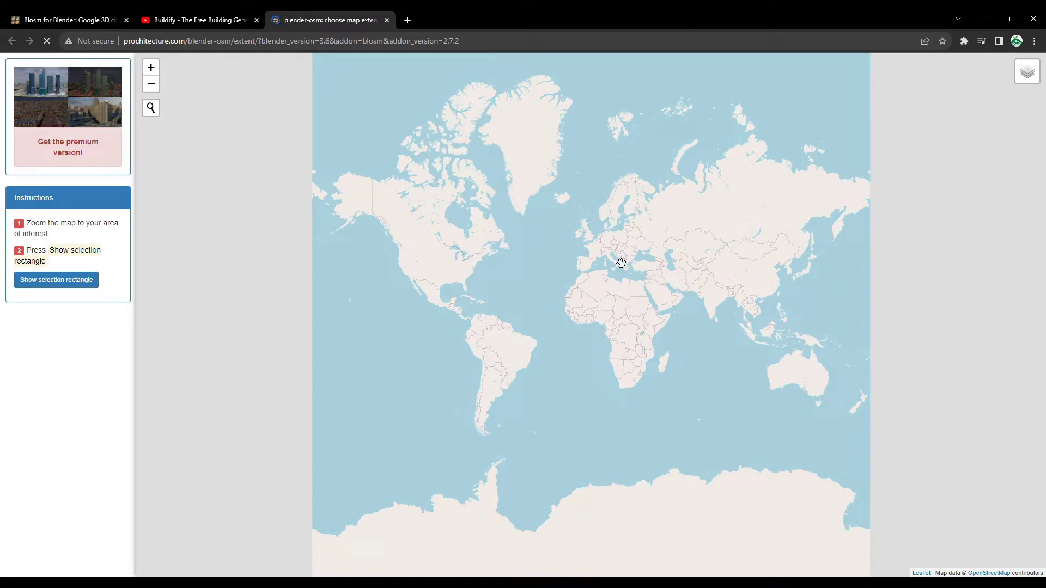
scroll(616, 305, "up", 1)
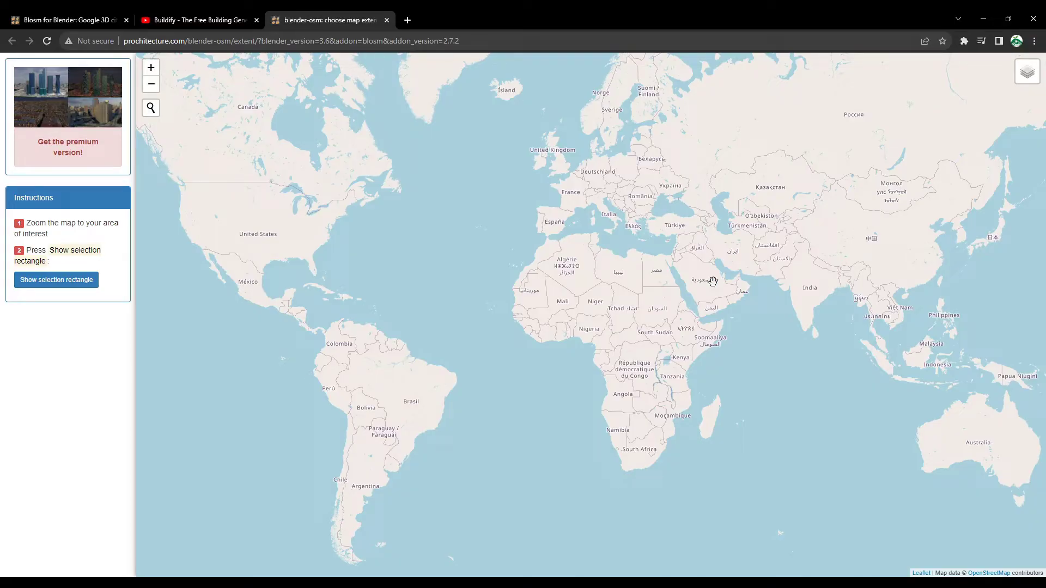
left_click(152, 111)
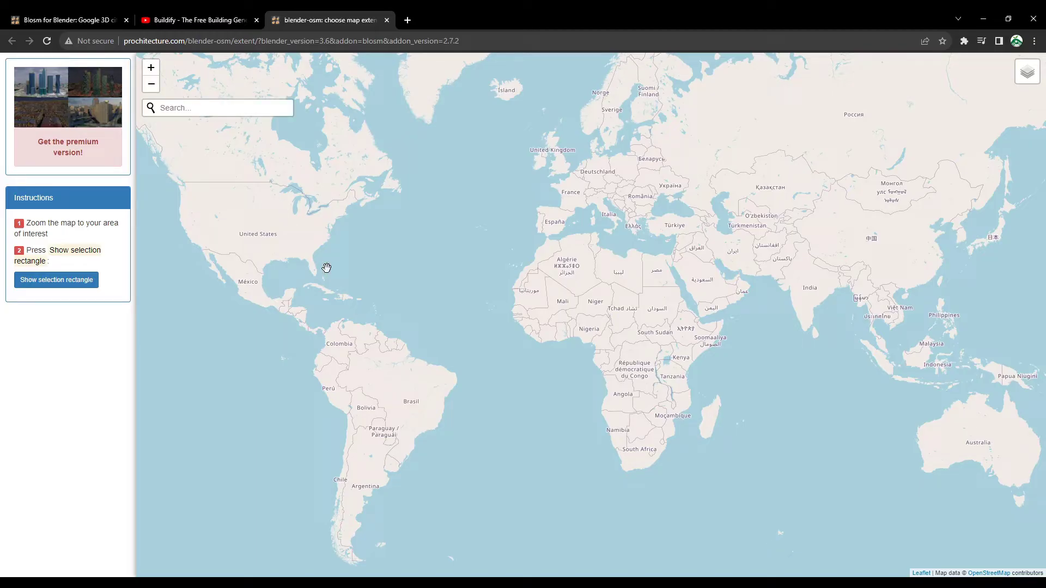
type("bern")
key("Return")
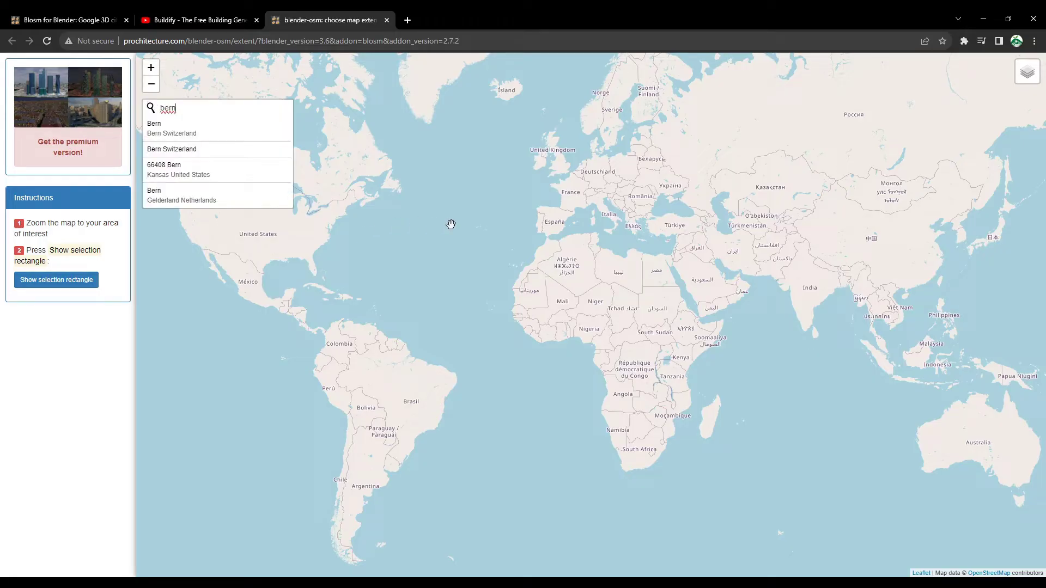
left_click(176, 129)
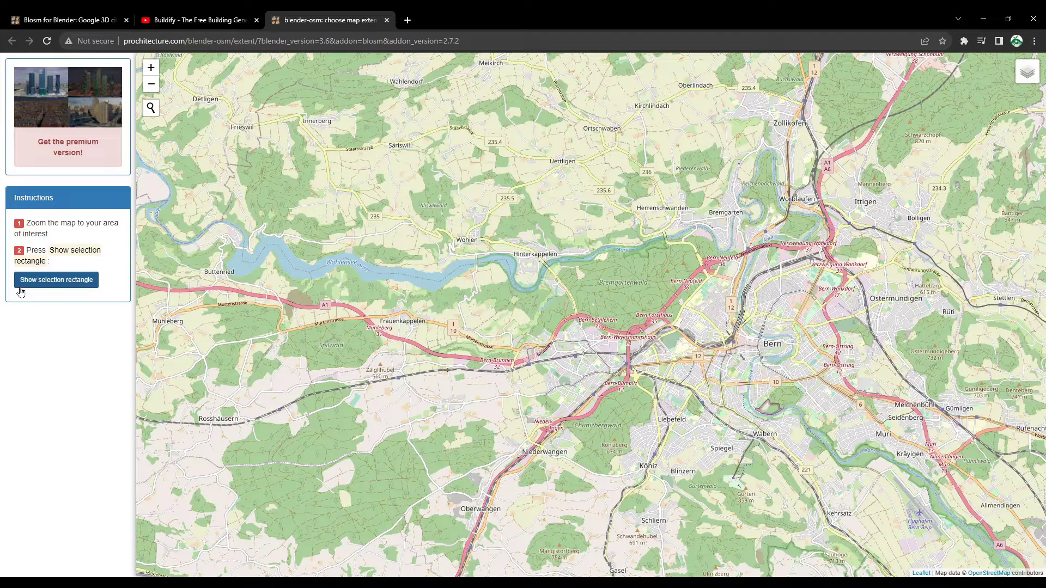
Step: Show the selection rectangle and resize it to about 2.7 x 2.1 km over central Bern
left_click(64, 282)
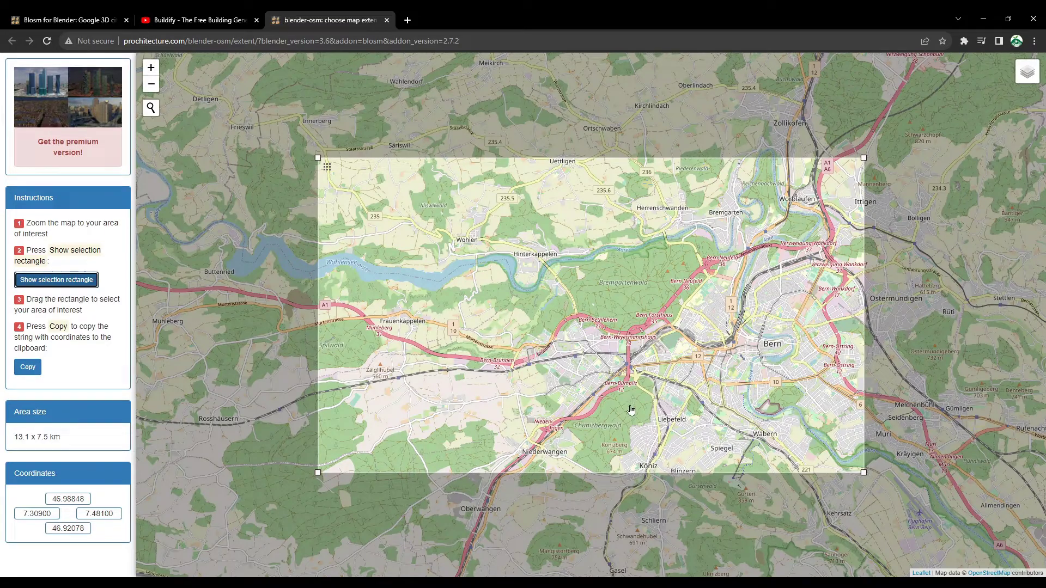
left_click_drag(655, 413, 611, 392)
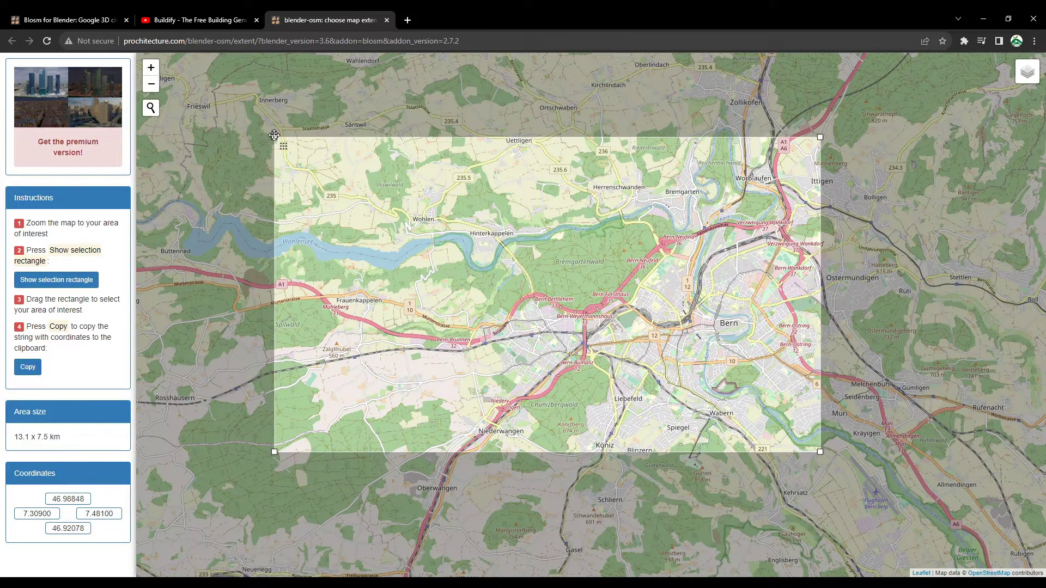
left_click_drag(279, 142, 526, 229)
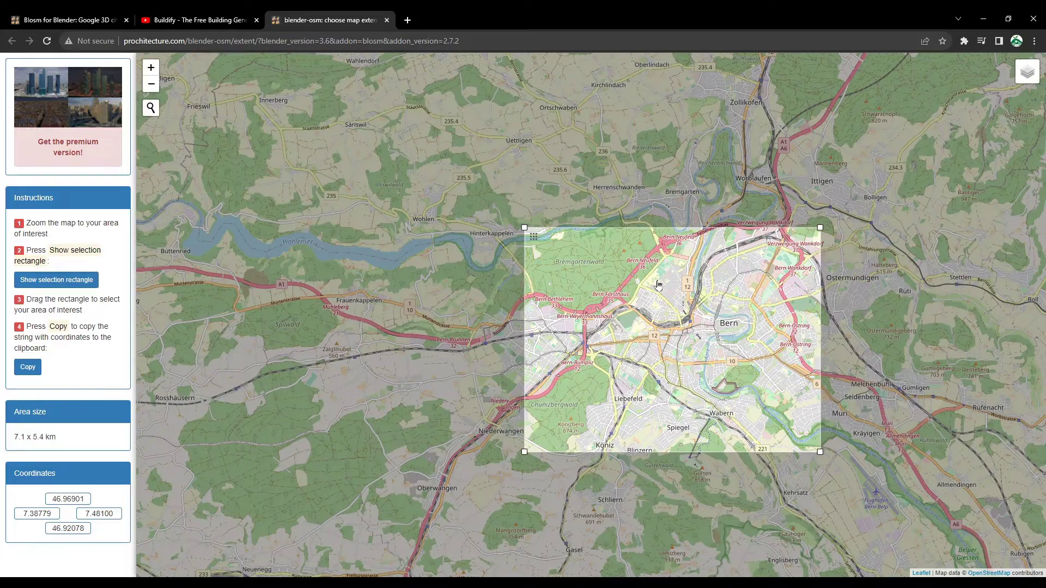
left_click_drag(527, 451, 686, 366)
scroll(738, 350, "up", 3)
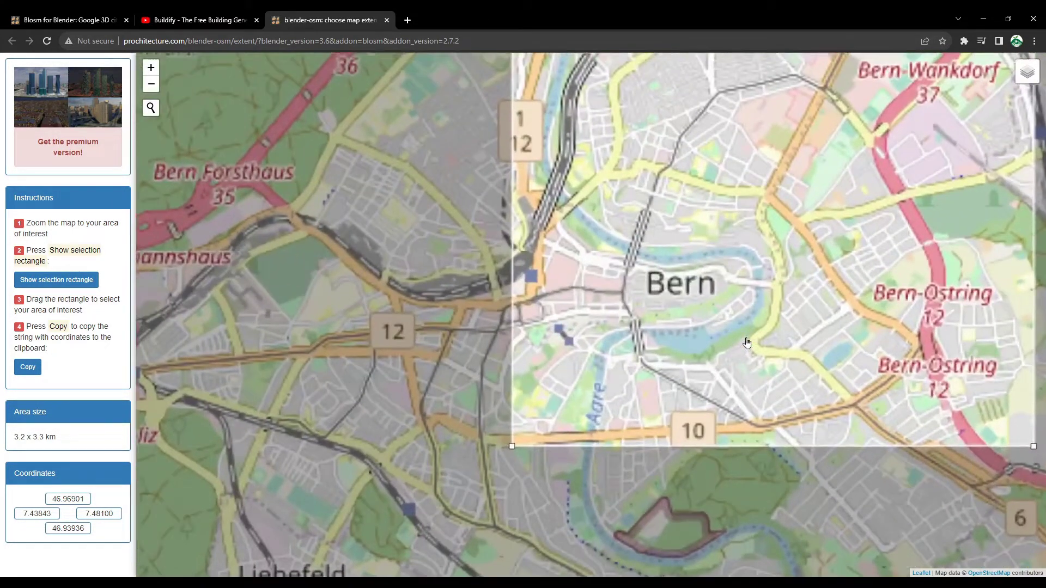
scroll(719, 322, "up", 1)
scroll(732, 294, "down", 2)
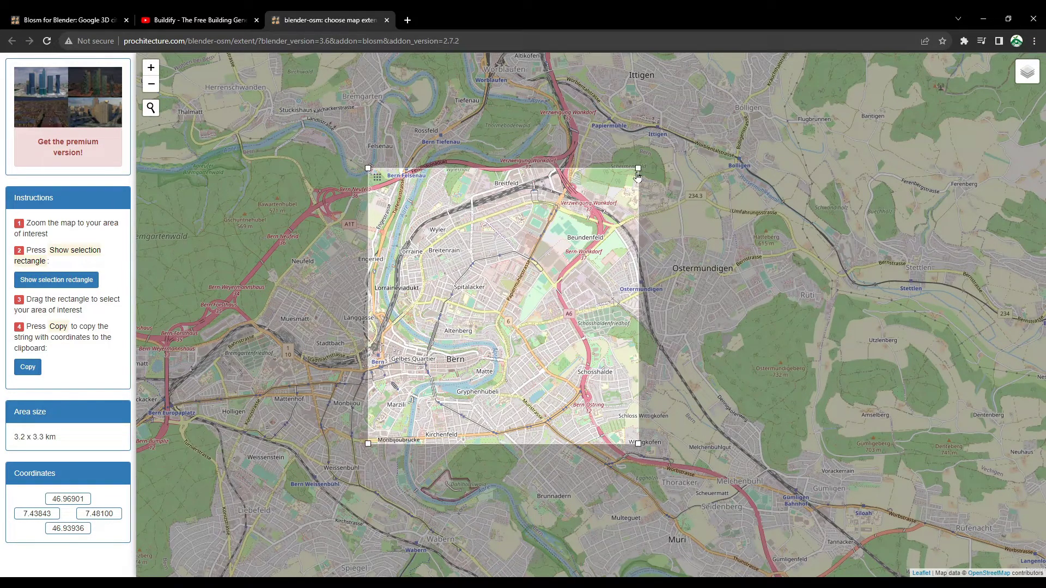
left_click_drag(640, 167, 592, 270)
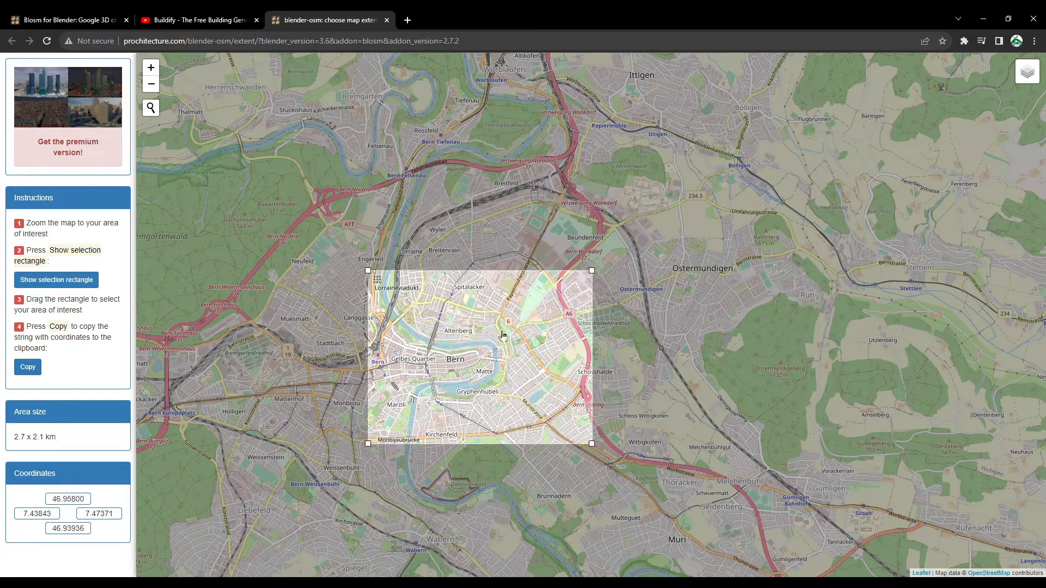
scroll(430, 350, "up", 1)
left_click_drag(512, 364, 554, 259)
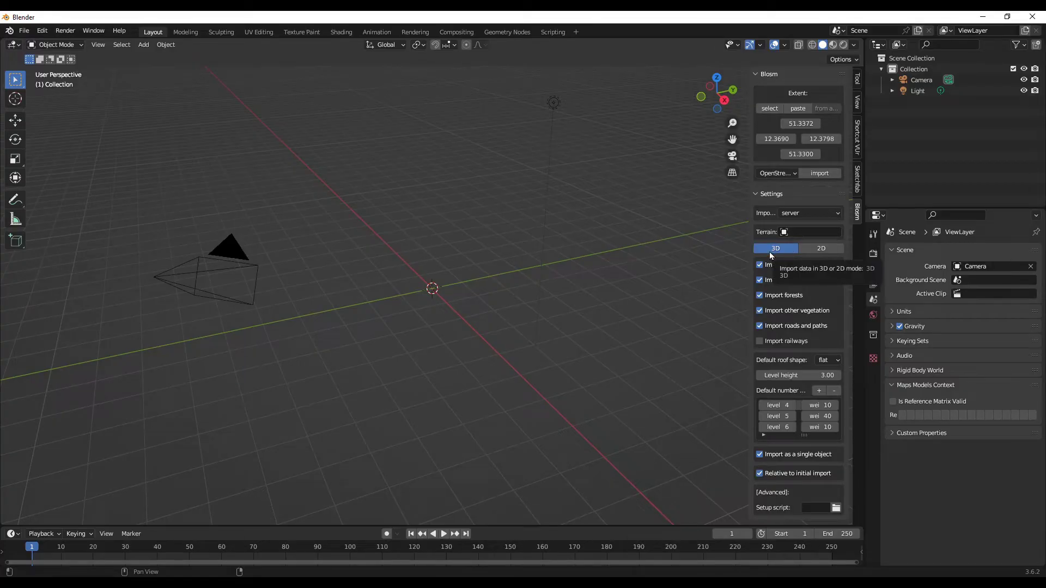
Step: Set Blosm's data source to terrain and import the terrain for the selected extent
left_click(793, 173)
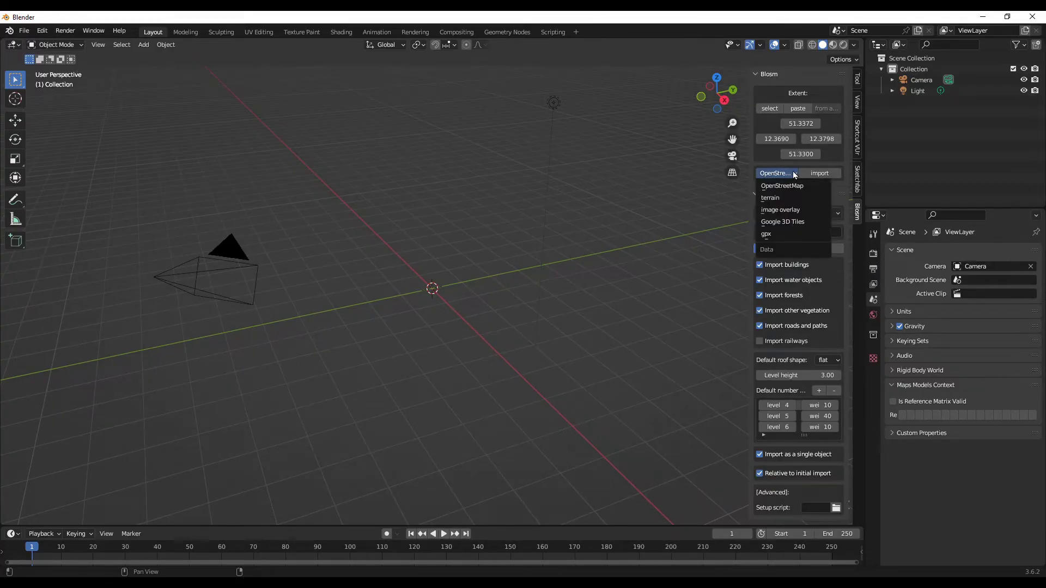
left_click(768, 198)
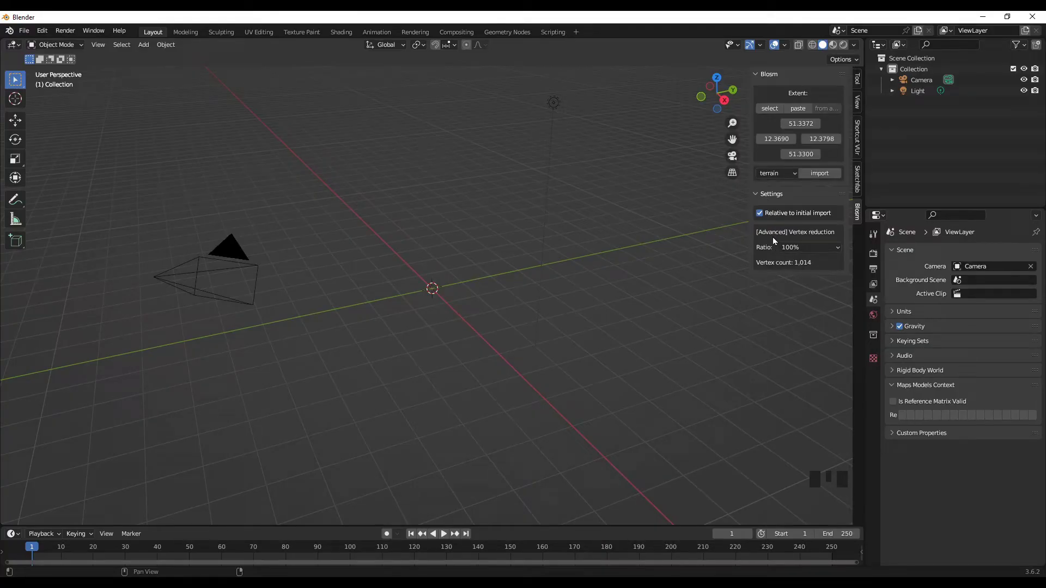
left_click(825, 176)
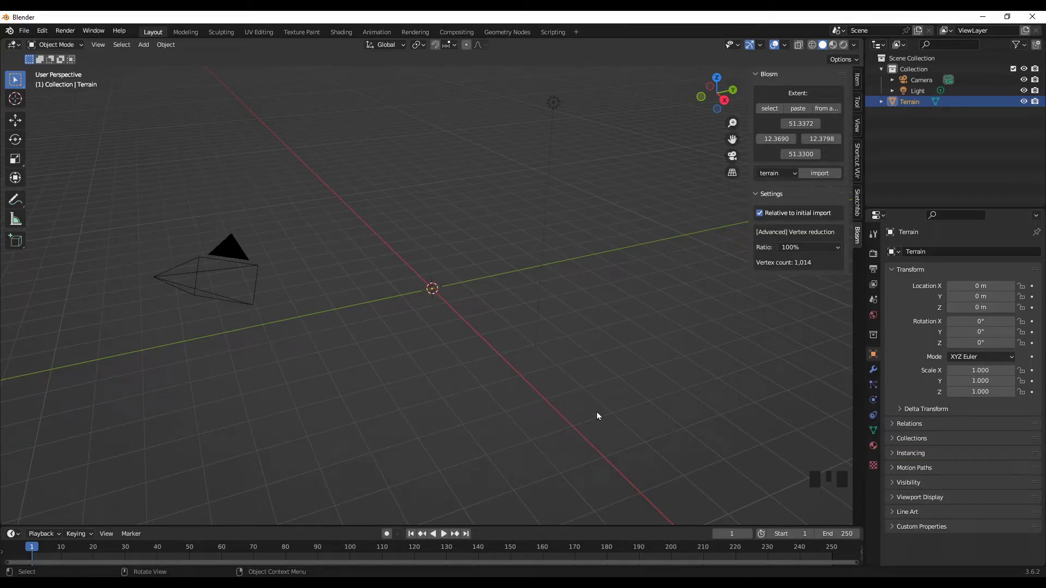
Step: Frame the imported Terrain and raise the viewport clip end to 10000 m
key("KP_Decimal")
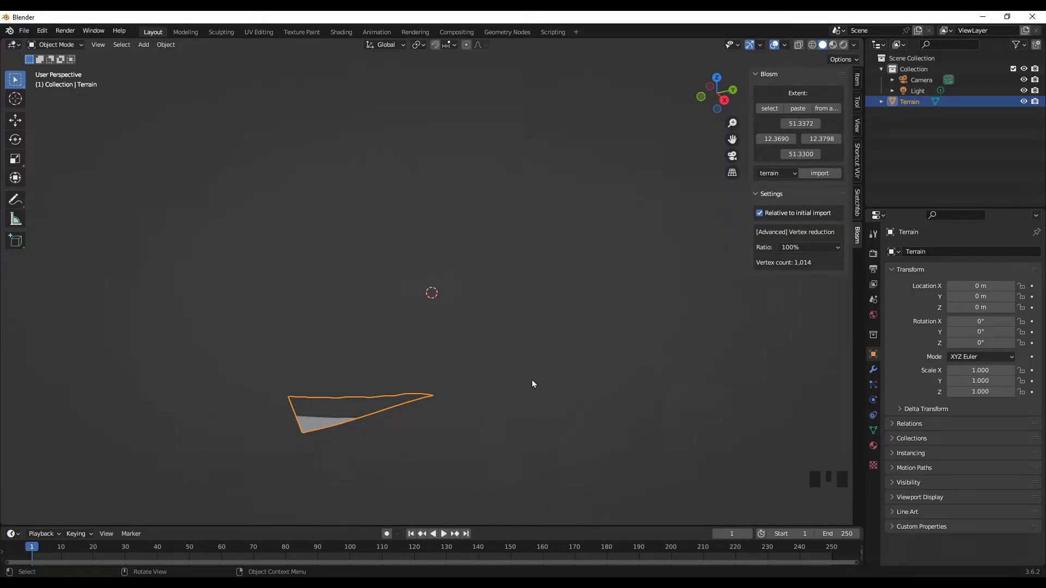
left_click(859, 127)
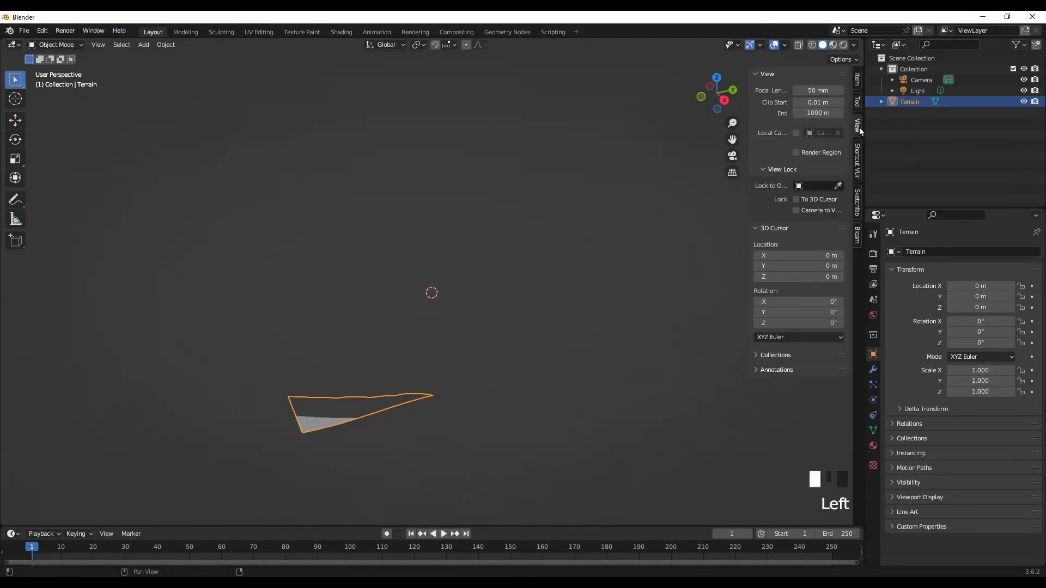
left_click(815, 113)
left_click(814, 113)
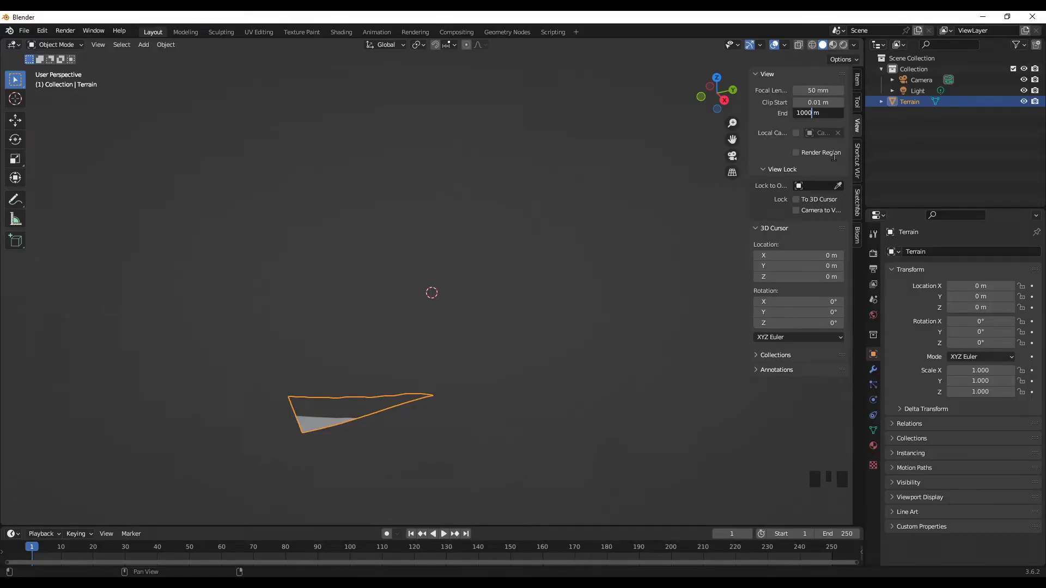
type("0")
key("Return")
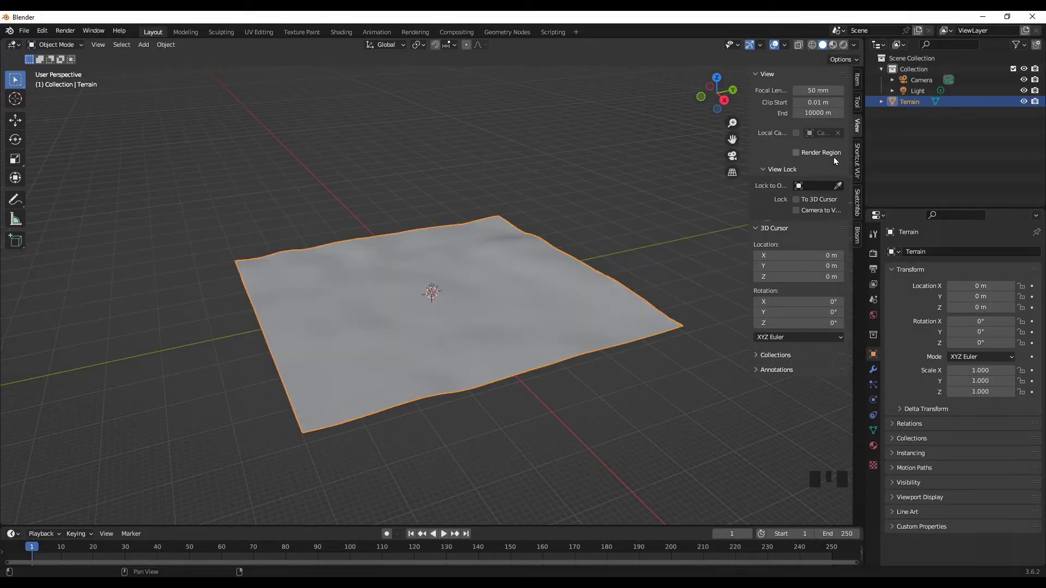
Step: Orbit around the terrain, try Material Preview and Rendered shading, then return to Solid
scroll(290, 271, "down", 2)
mouse_move(290, 271)
middle_mouse_down()
mouse_move(317, 378)
mouse_move(410, 383)
mouse_move(611, 362)
mouse_move(534, 388)
mouse_move(446, 387)
middle_mouse_up()
scroll(524, 359, "up", 1)
scroll(474, 347, "up", 1)
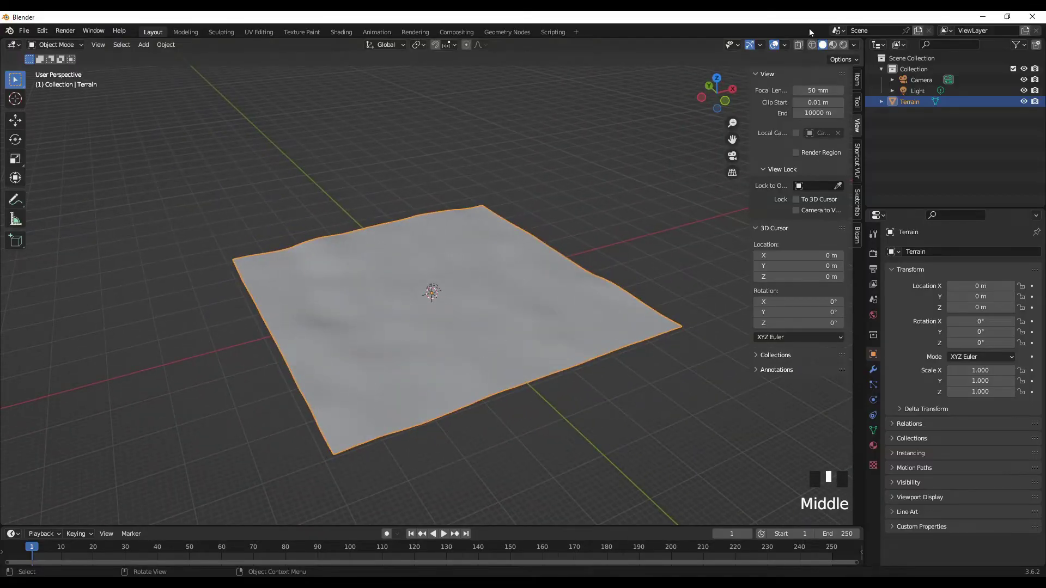
left_click(833, 46)
mouse_move(439, 276)
middle_mouse_down()
mouse_move(411, 306)
mouse_move(555, 289)
mouse_move(619, 265)
middle_mouse_up()
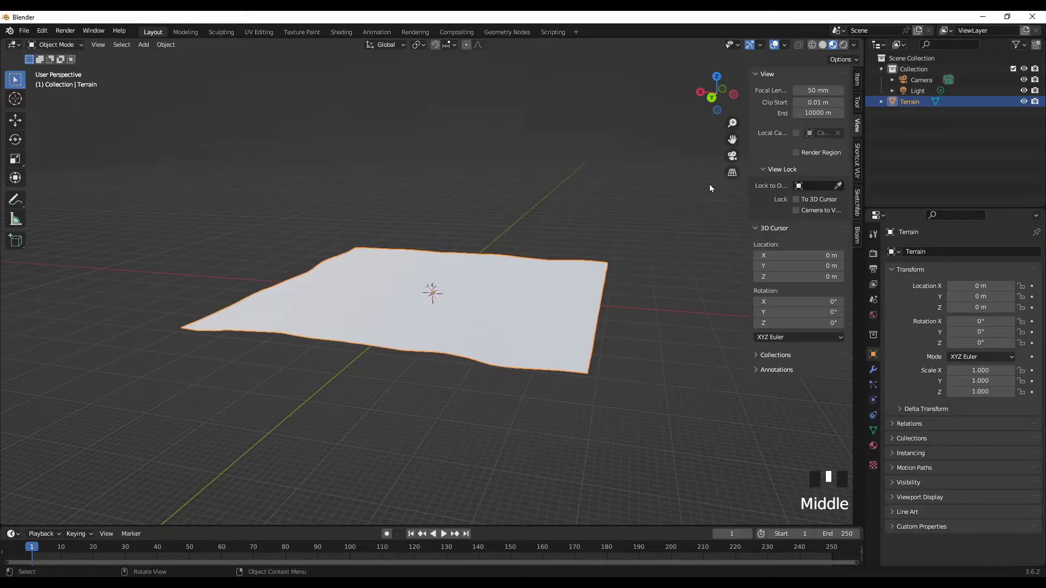
left_click(844, 46)
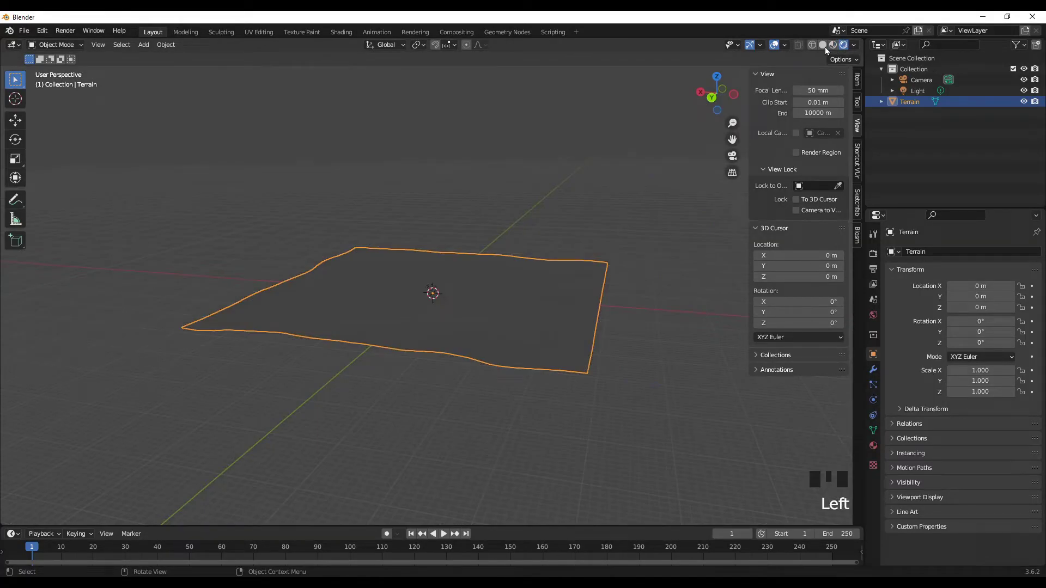
left_click(823, 46)
scroll(562, 339, "down", 2)
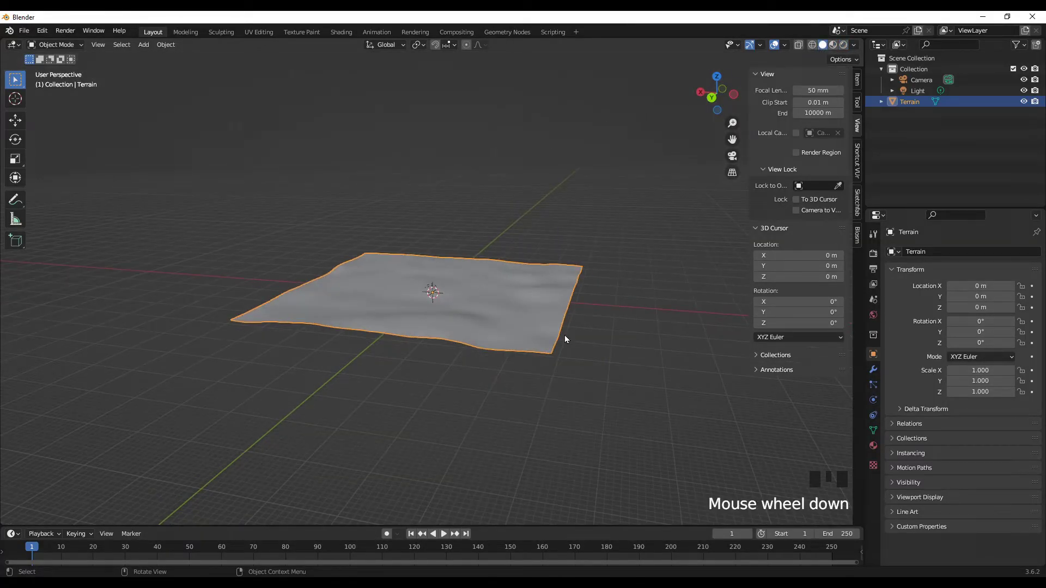
middle_click_drag(563, 339, 460, 227)
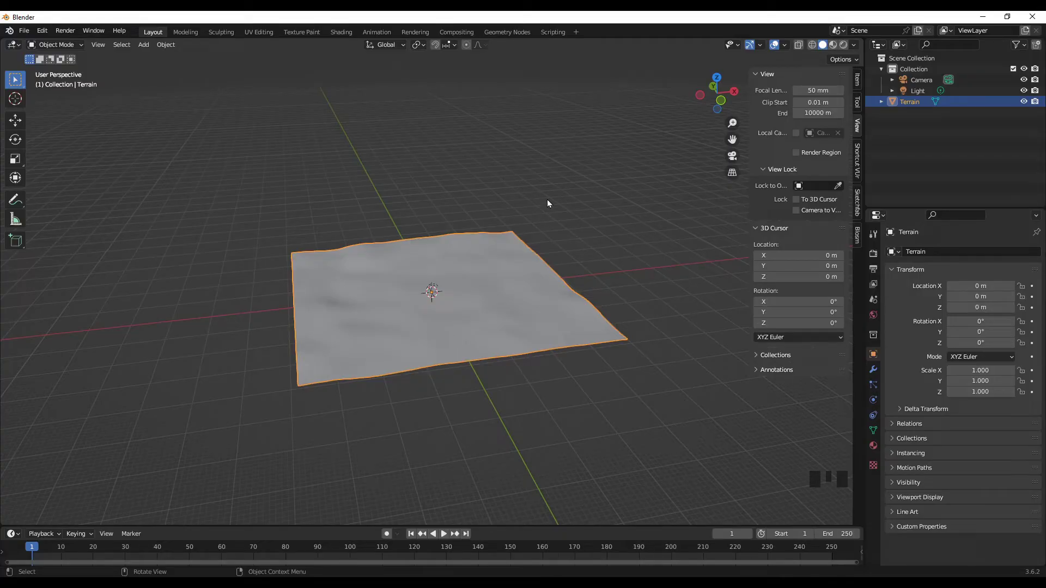
Step: Import OpenStreetMap data with railways included and features as separate objects
left_click(858, 233)
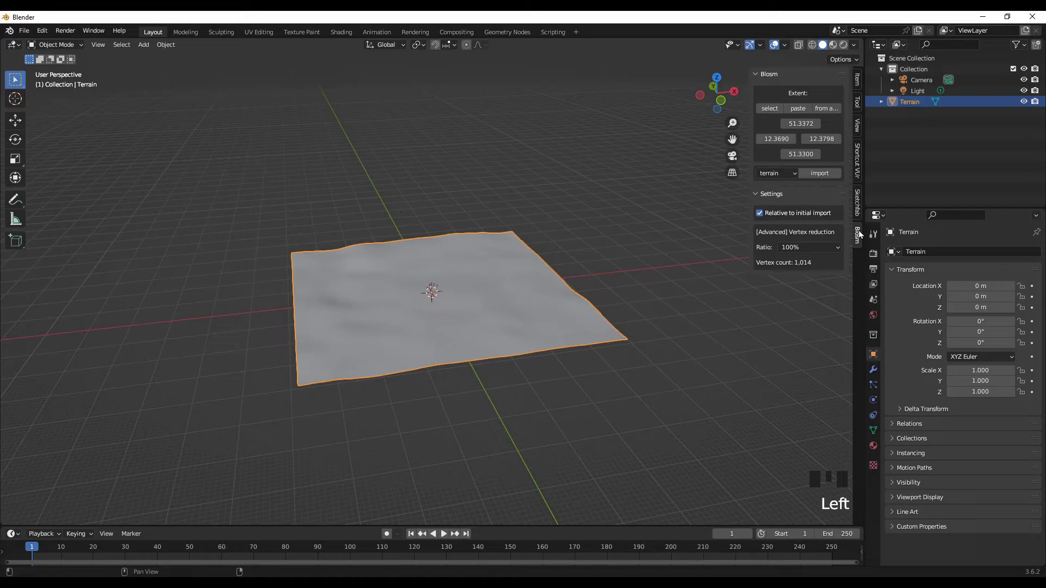
left_click(778, 174)
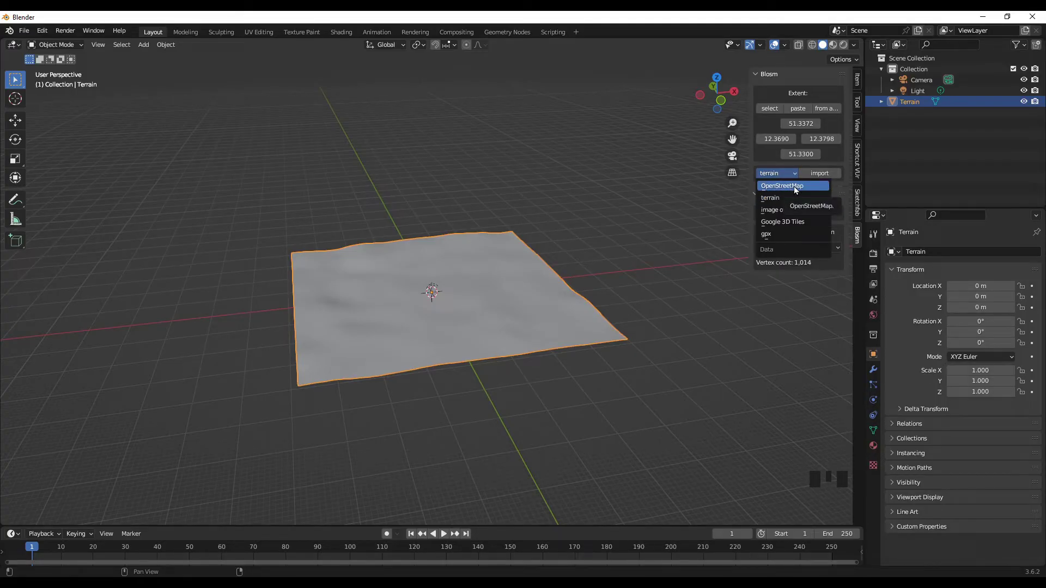
left_click(794, 187)
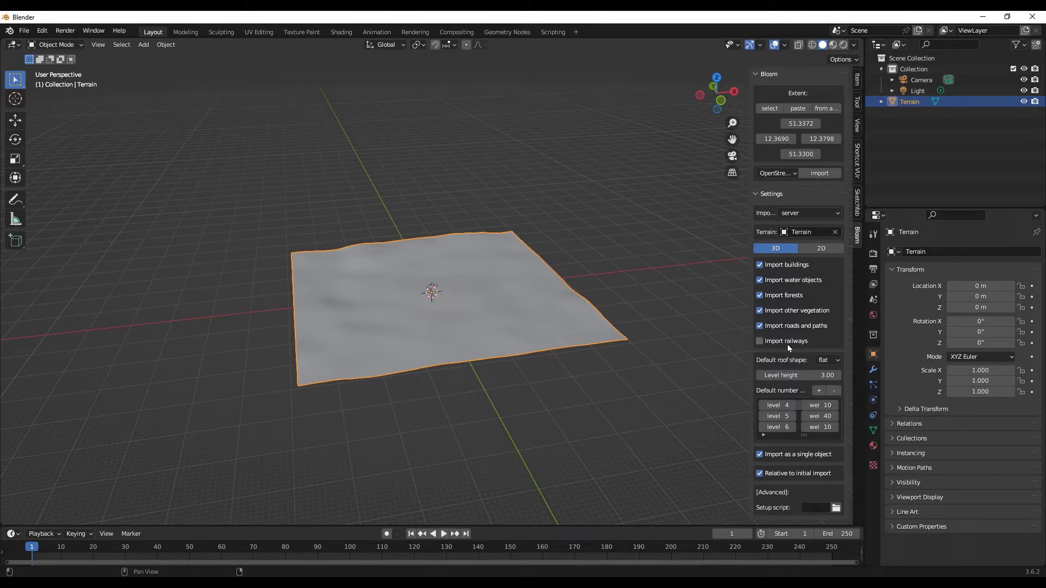
left_click(758, 340)
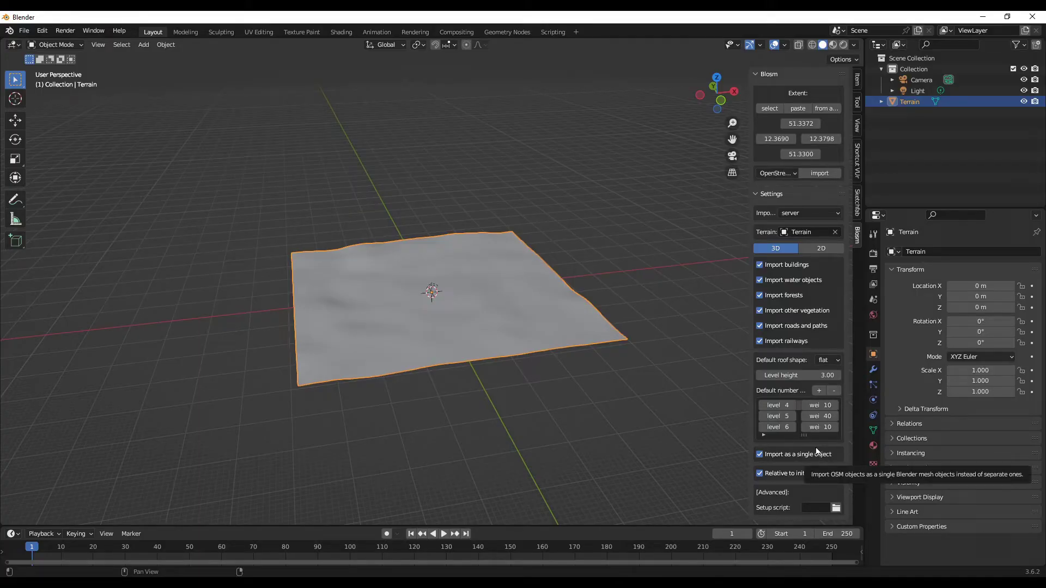
left_click(761, 456)
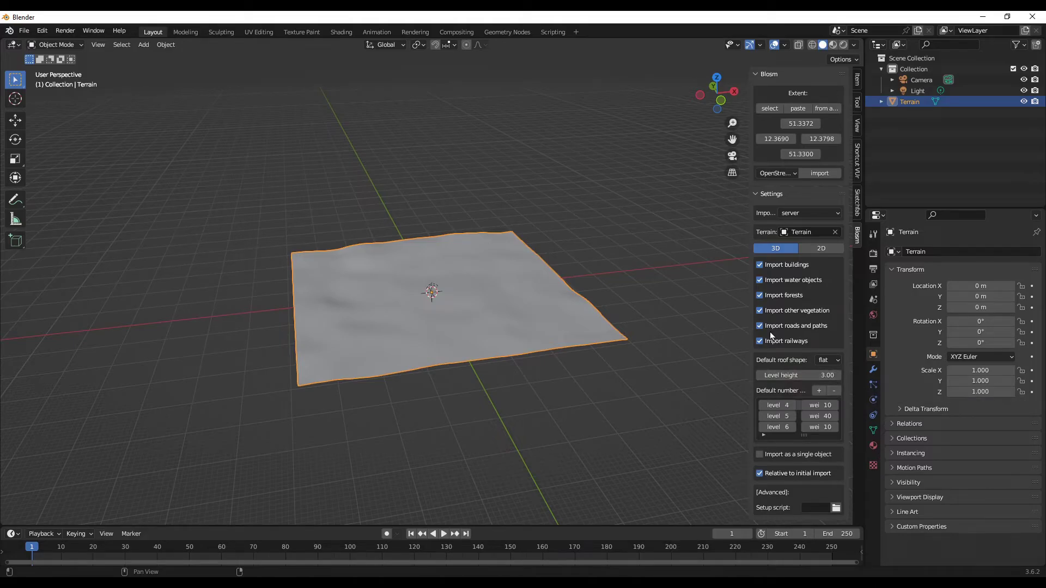
left_click(822, 175)
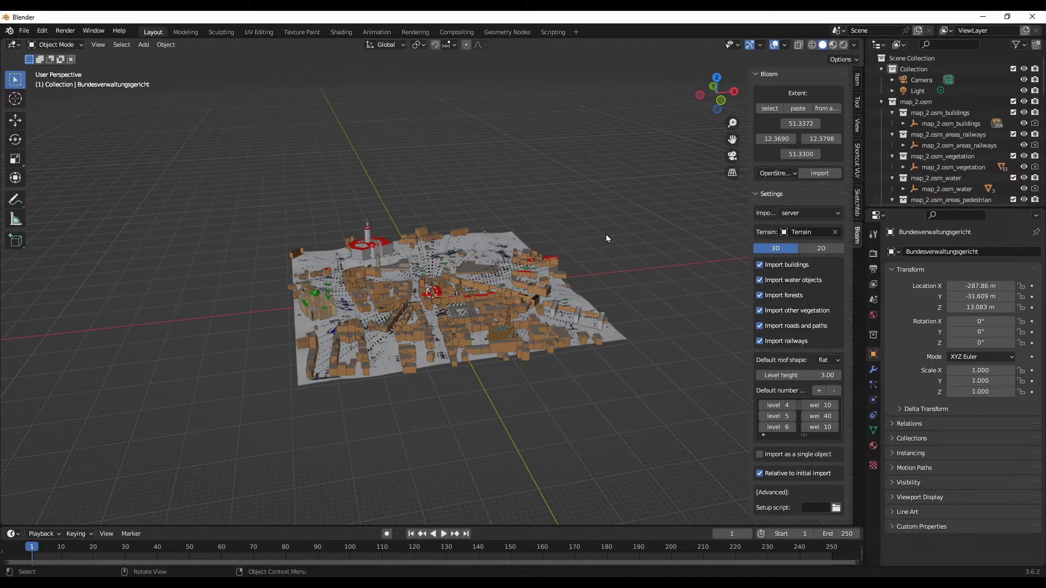
Step: Orbit the imported city, preview it in Material Preview, revert to Solid, and show shading options
middle_click_drag(343, 310, 357, 423)
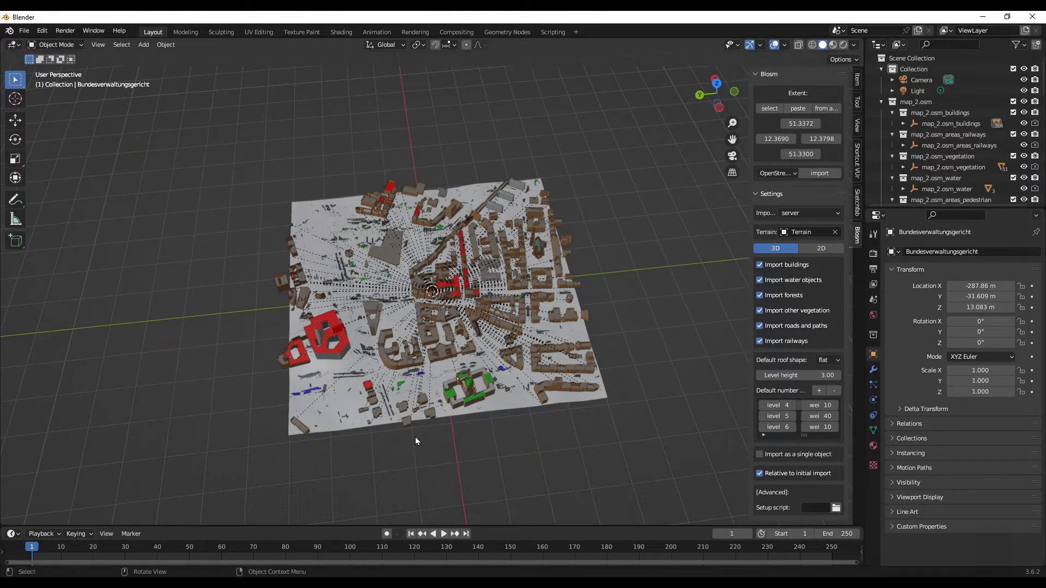
middle_click_drag(415, 440, 377, 439)
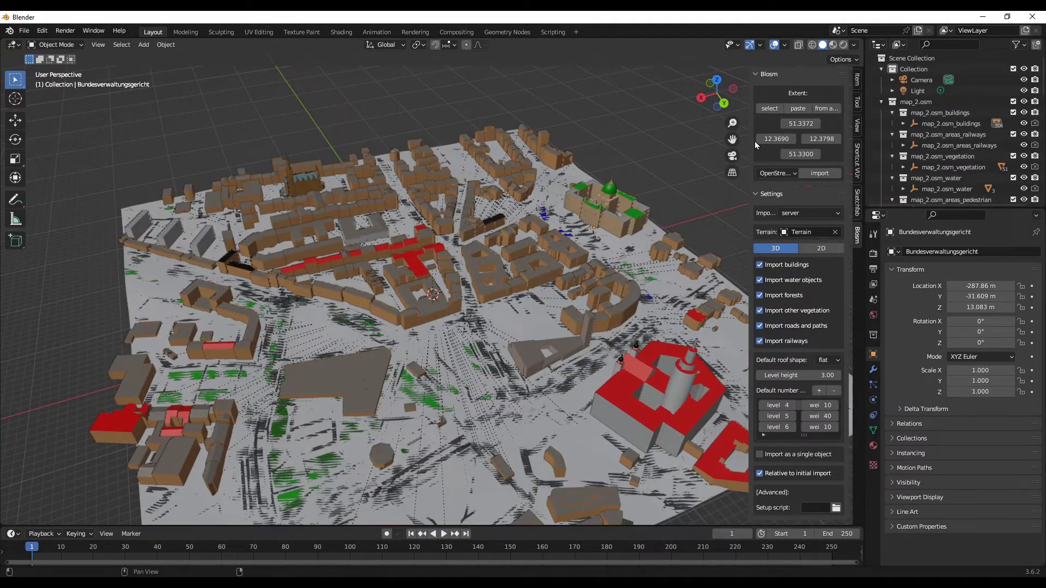
left_click(833, 44)
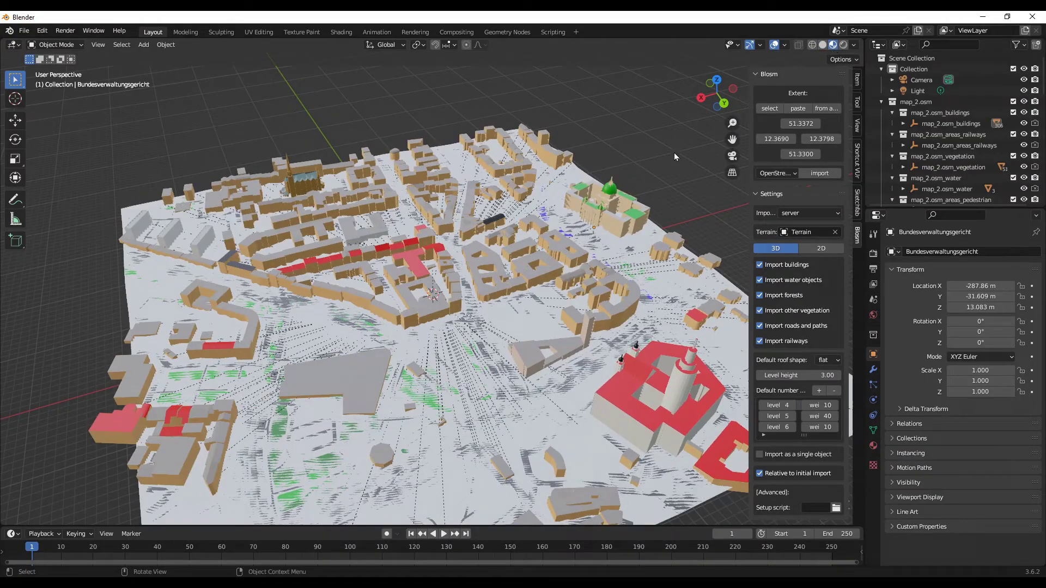
middle_click_drag(396, 404, 169, 373)
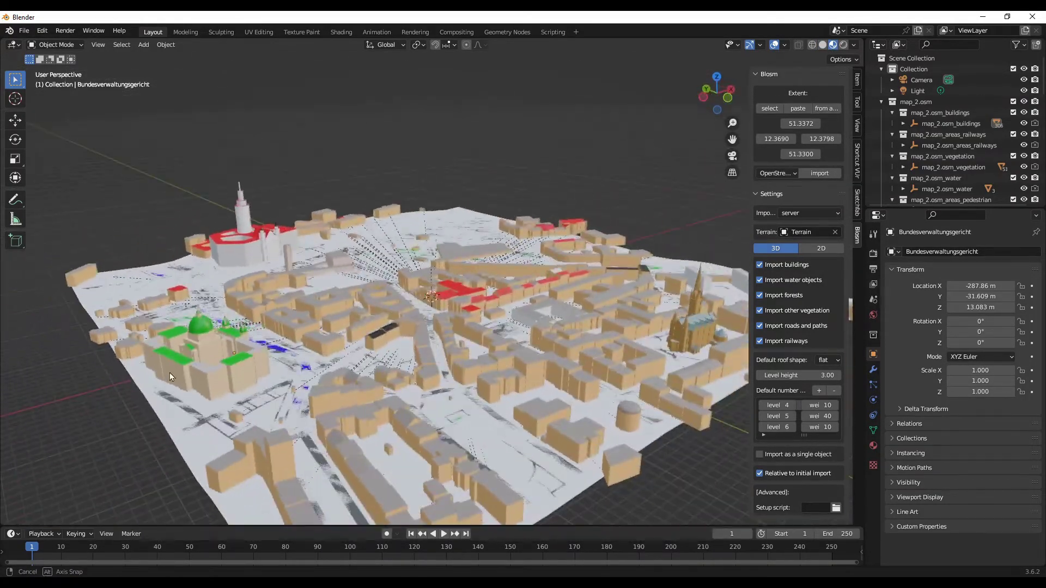
left_click(822, 45)
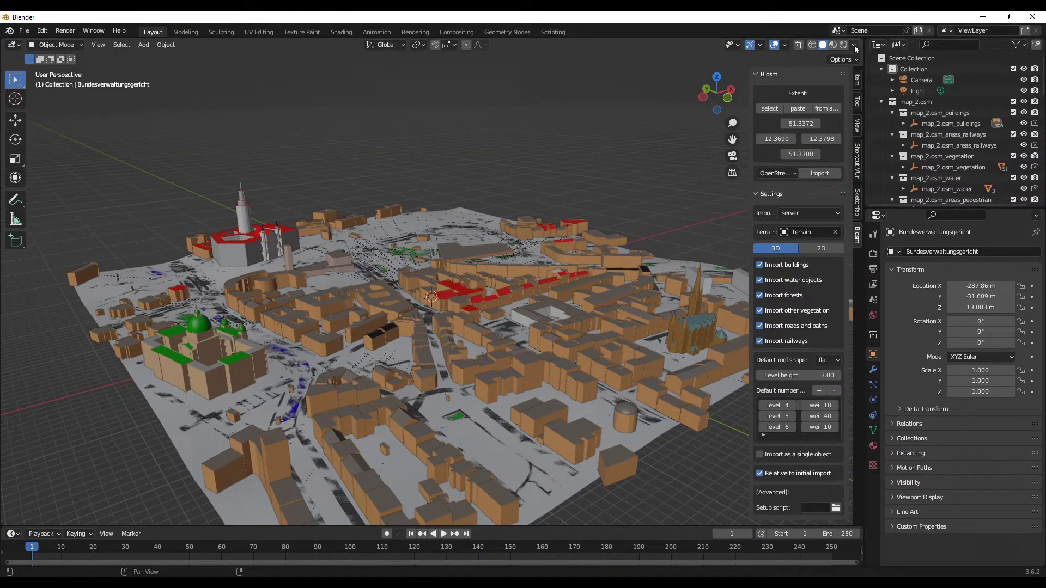
left_click(854, 46)
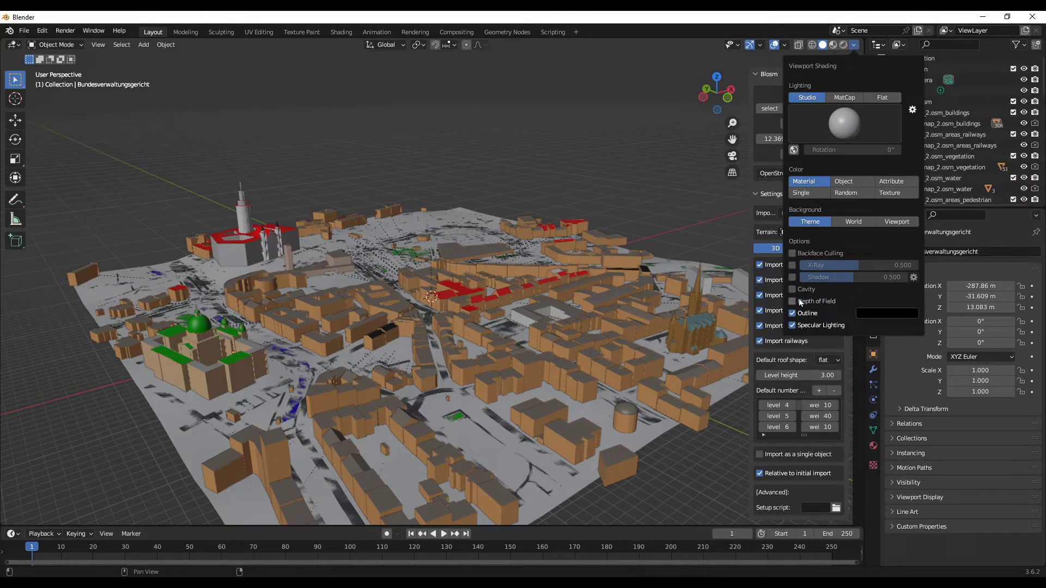
Step: Enable cavity shading in Viewport Shading with the cavity type set to Both
left_click(792, 291)
left_click(906, 289)
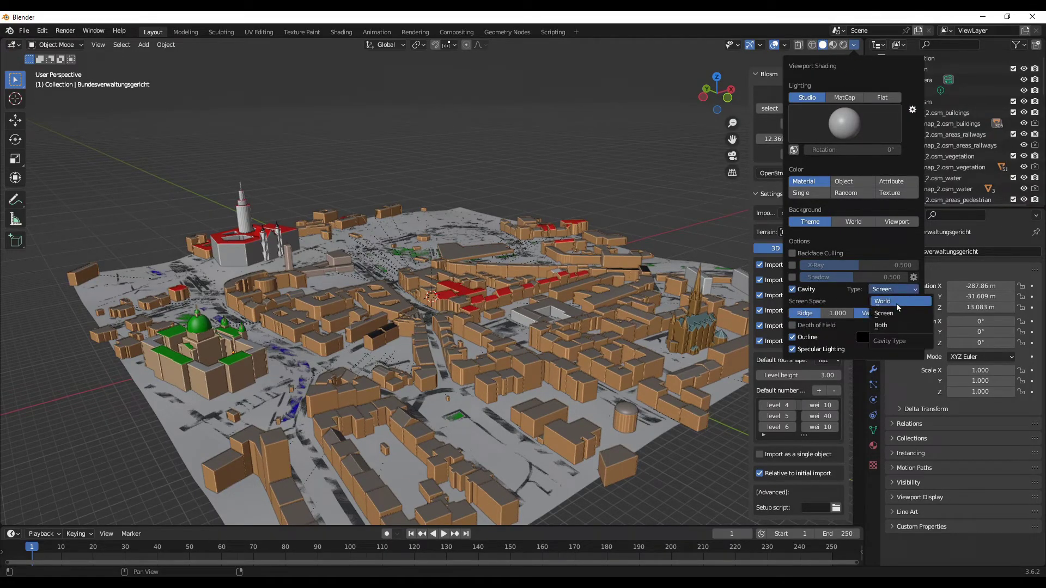
left_click(884, 326)
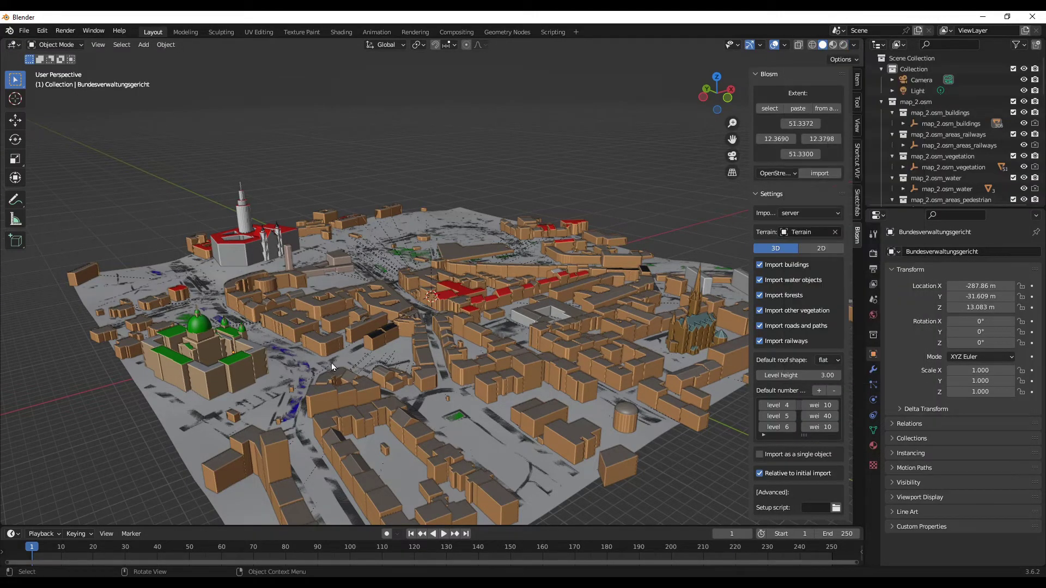
Step: Orbit in closer over the city, then collapse the Collection and map_2.osm collections in the outliner
mouse_move(599, 354)
middle_mouse_down()
mouse_move(572, 381)
mouse_move(452, 392)
mouse_move(421, 414)
mouse_move(224, 419)
mouse_move(296, 455)
mouse_move(362, 440)
middle_mouse_up()
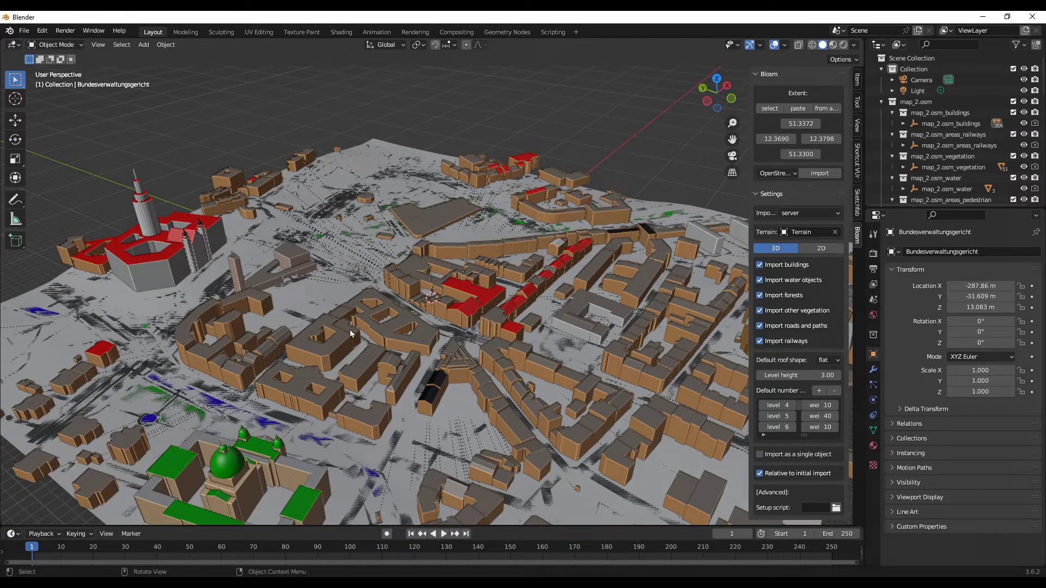
middle_click_drag(349, 329, 407, 327)
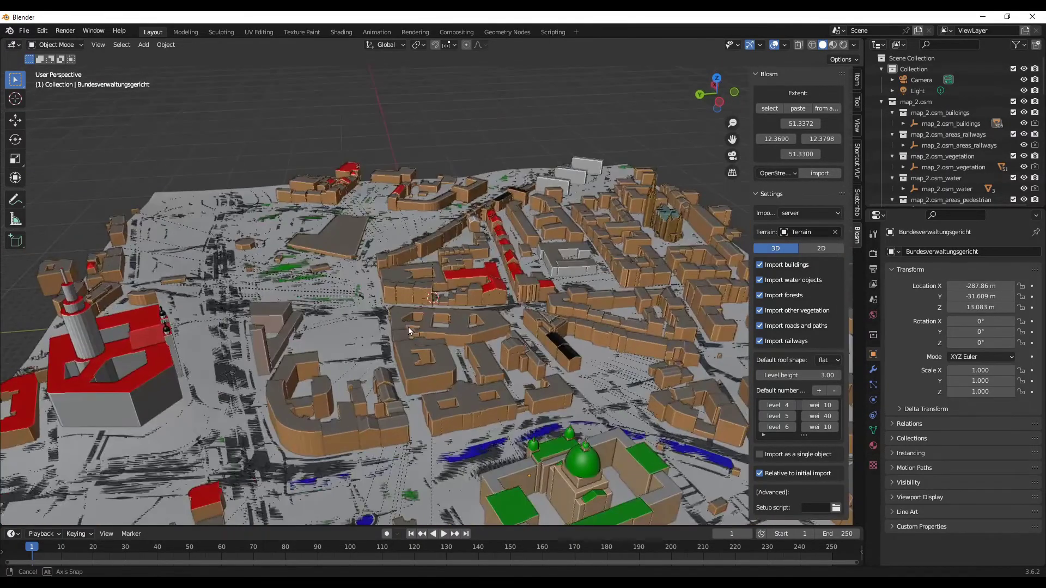
left_click(880, 69)
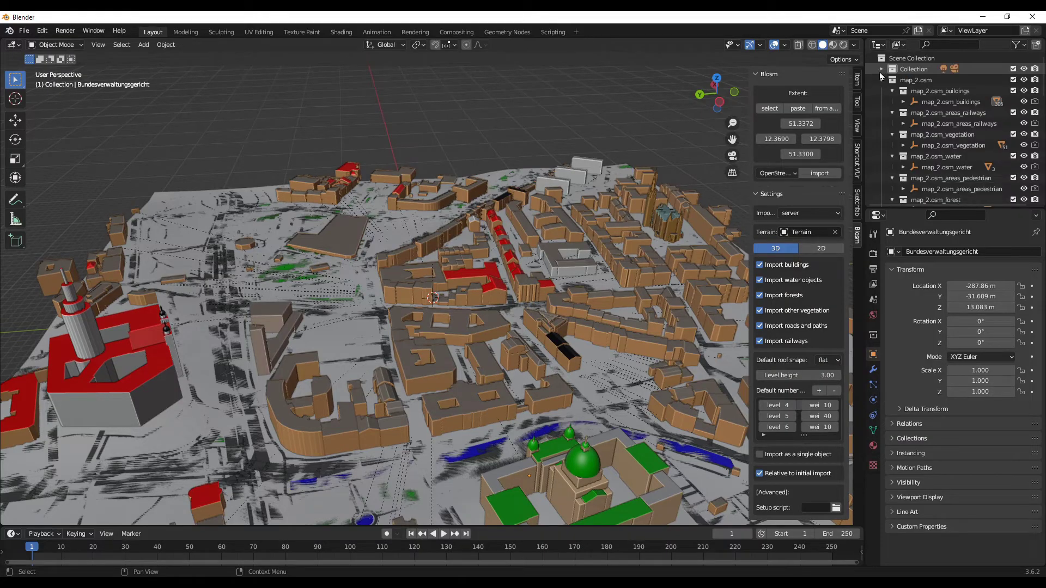
left_click(880, 80)
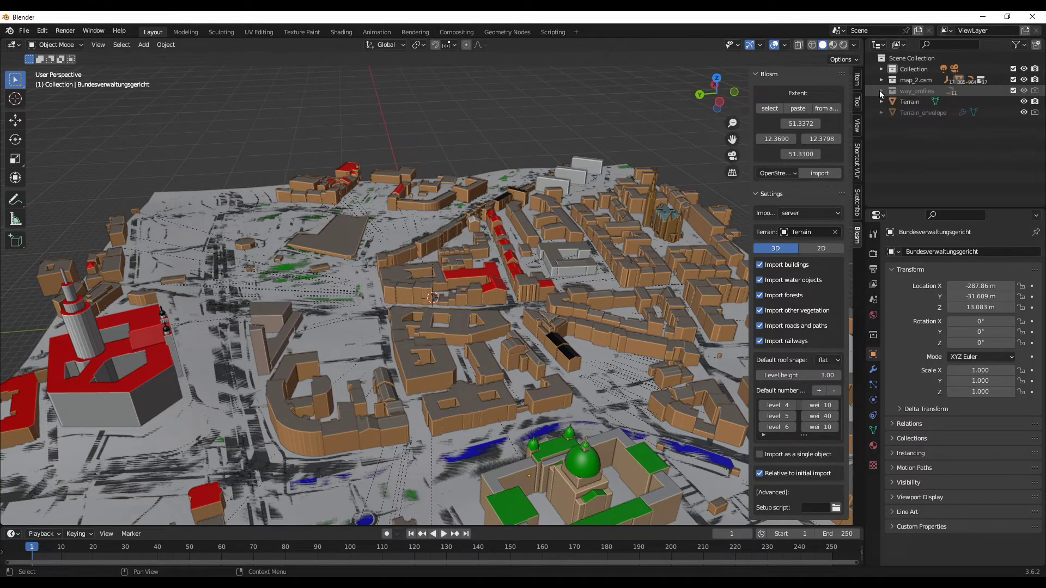
Step: Collapse way_profiles and hide the Terrain object to view the bare city from above
left_click(880, 91)
left_click(1024, 102)
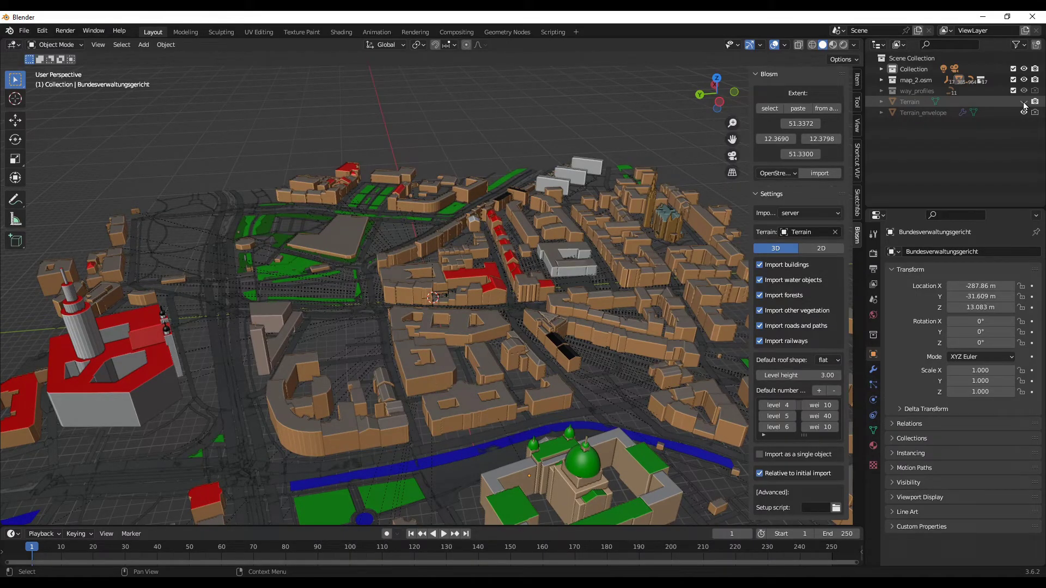
middle_click_drag(256, 294, 360, 322)
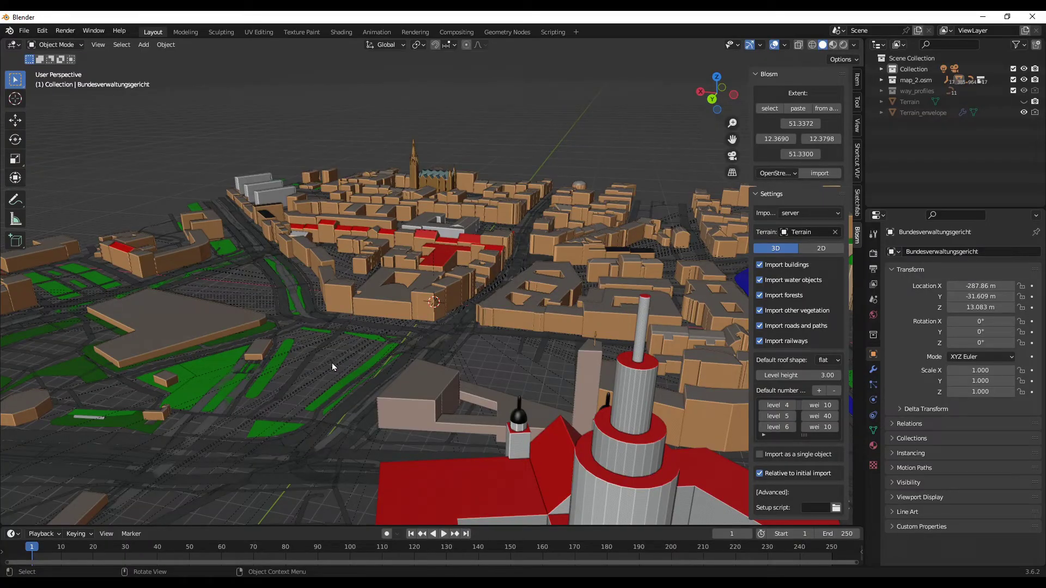
middle_click_drag(329, 364, 237, 325)
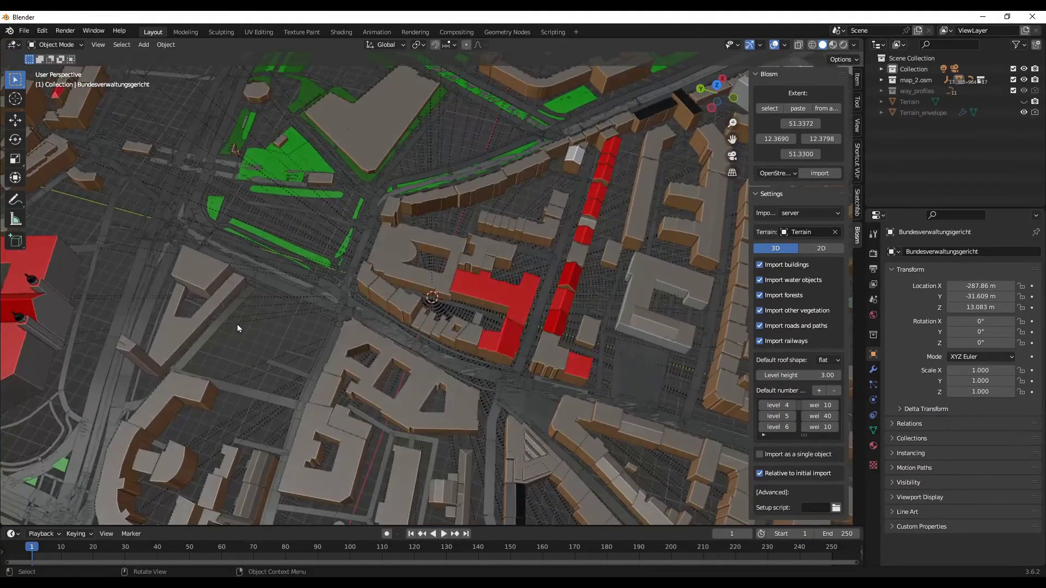
Step: Select road pieces such as element.349 and the path line beside the green area
left_click(331, 277)
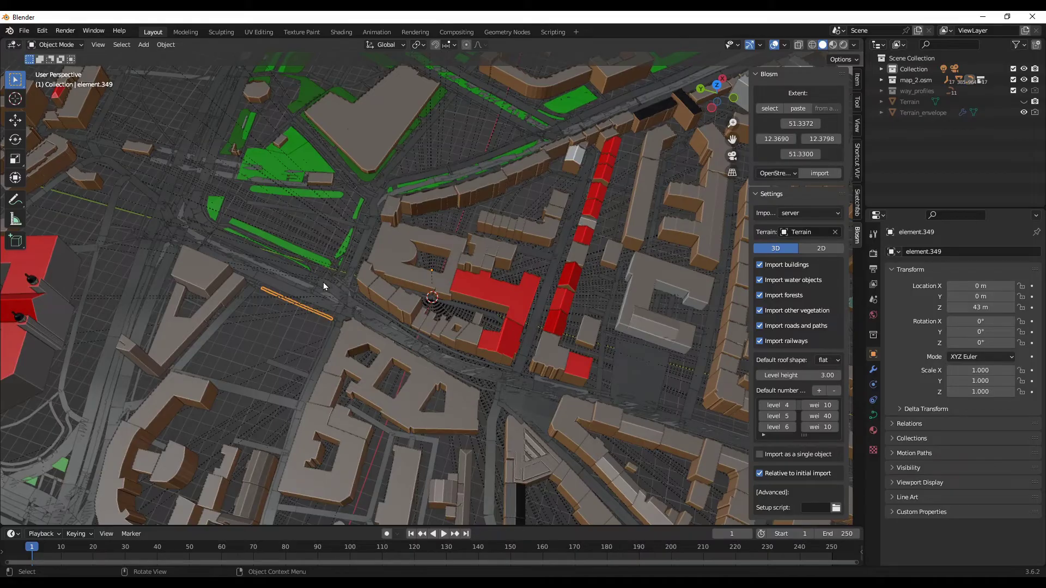
middle_click_drag(375, 338, 272, 369)
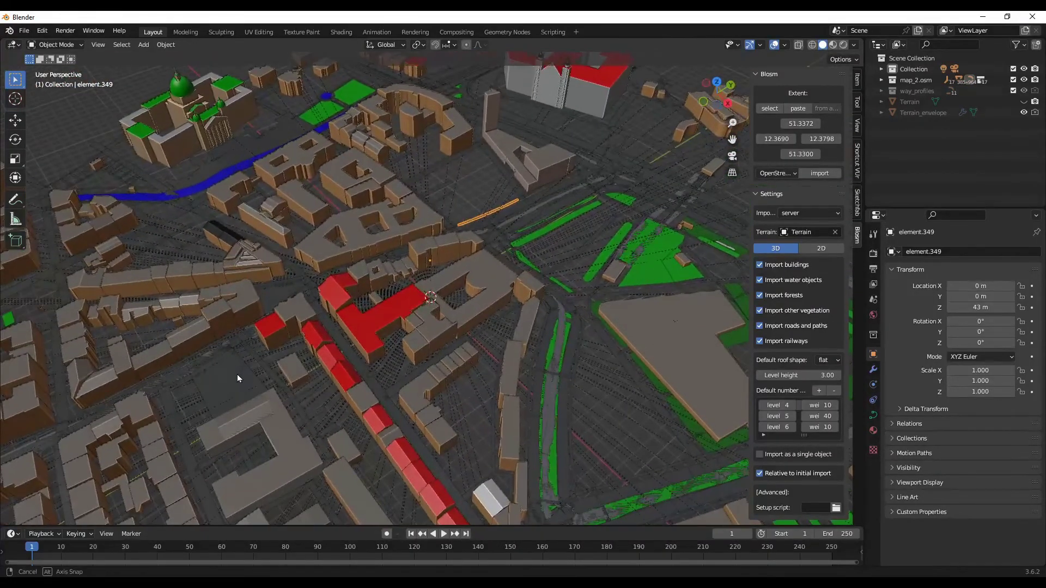
middle_click_drag(237, 374, 583, 233)
left_click(572, 268)
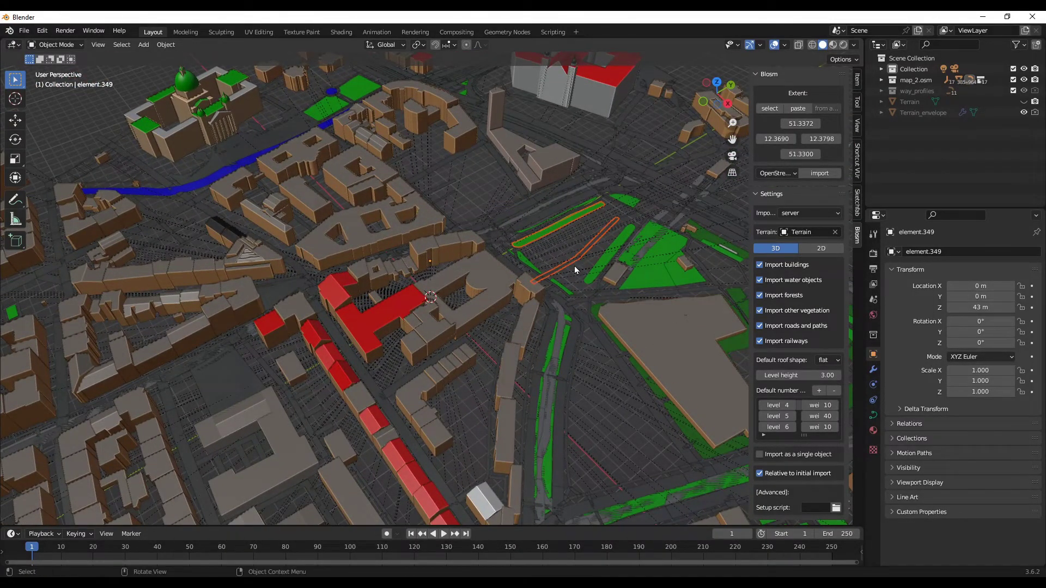
middle_click_drag(573, 269, 551, 371)
Step: Expand the map_2.osm collection and select the green vegetation area element.560
scroll(498, 332, "down", 2)
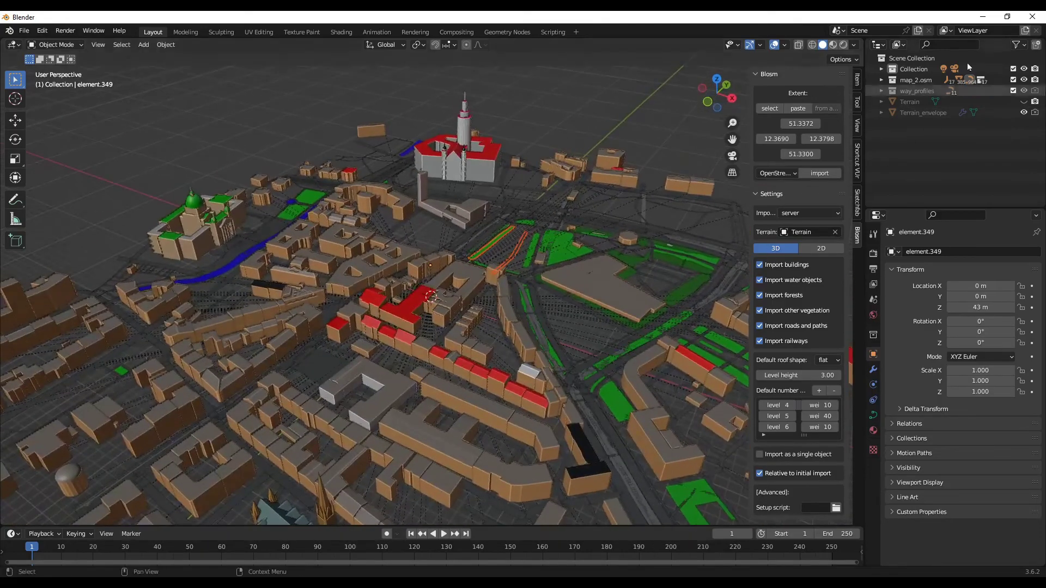
left_click(882, 80)
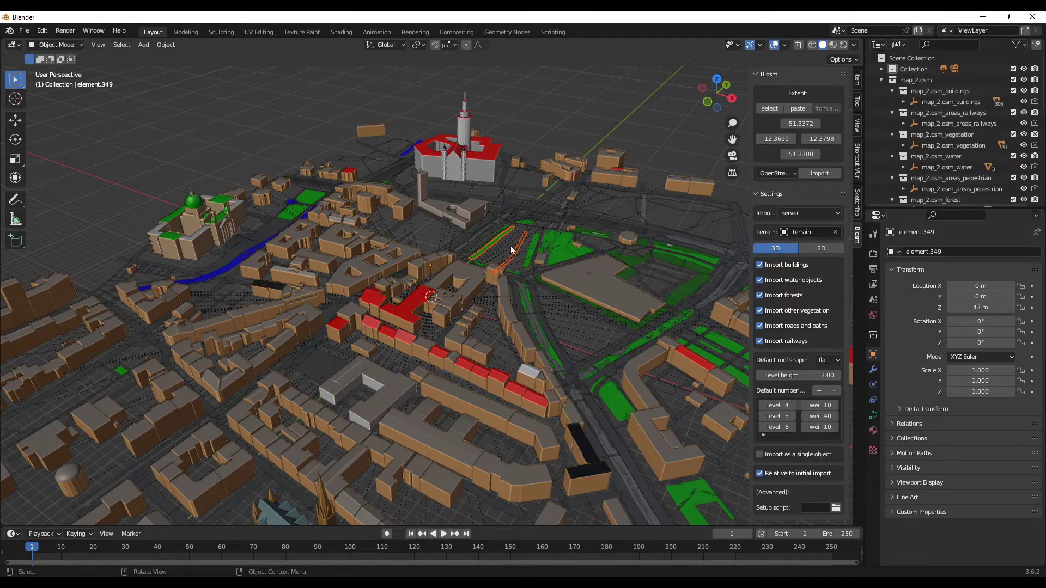
left_click(564, 247)
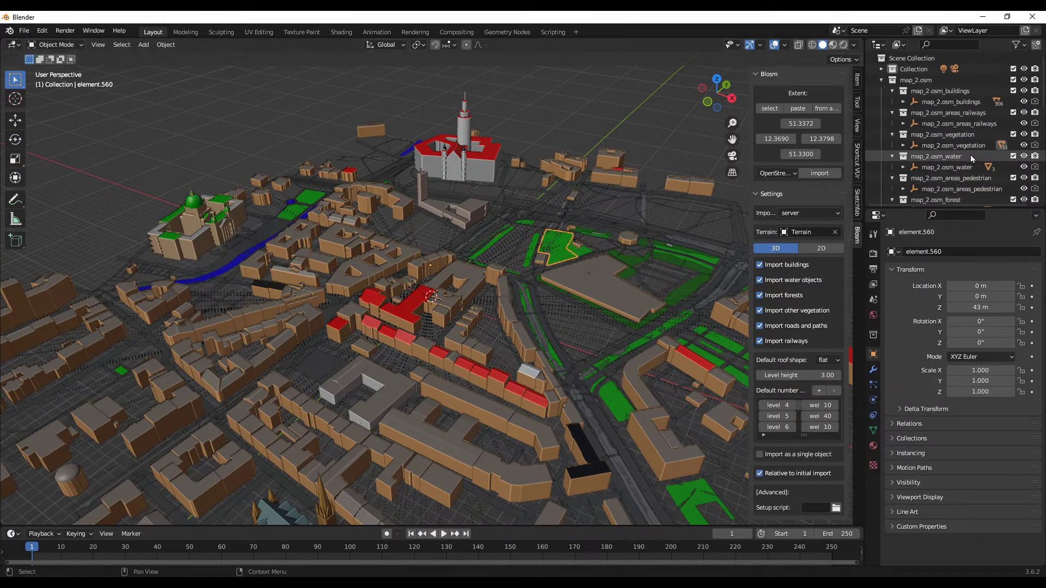
scroll(968, 149, "down", 5)
scroll(967, 142, "down", 5)
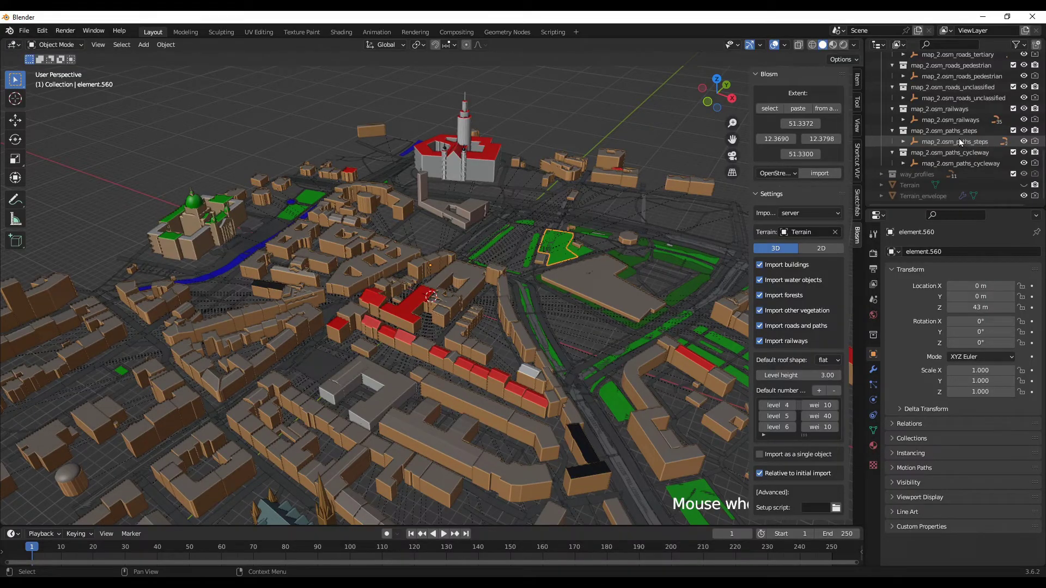
scroll(959, 138, "up", 10)
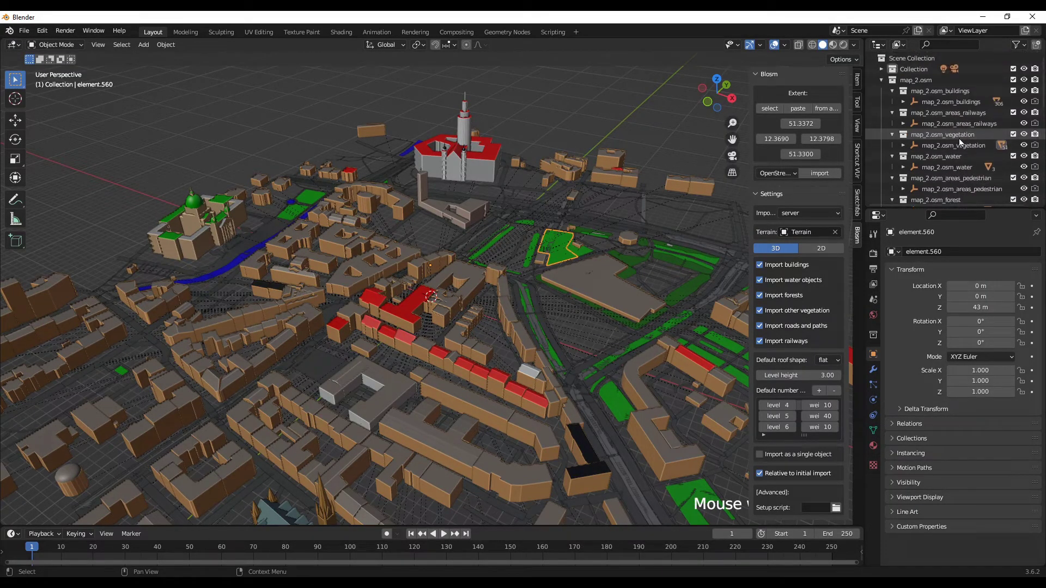
Step: Inspect the buildings, railway areas, vegetation and water collections and objects in the outliner
left_click(951, 92)
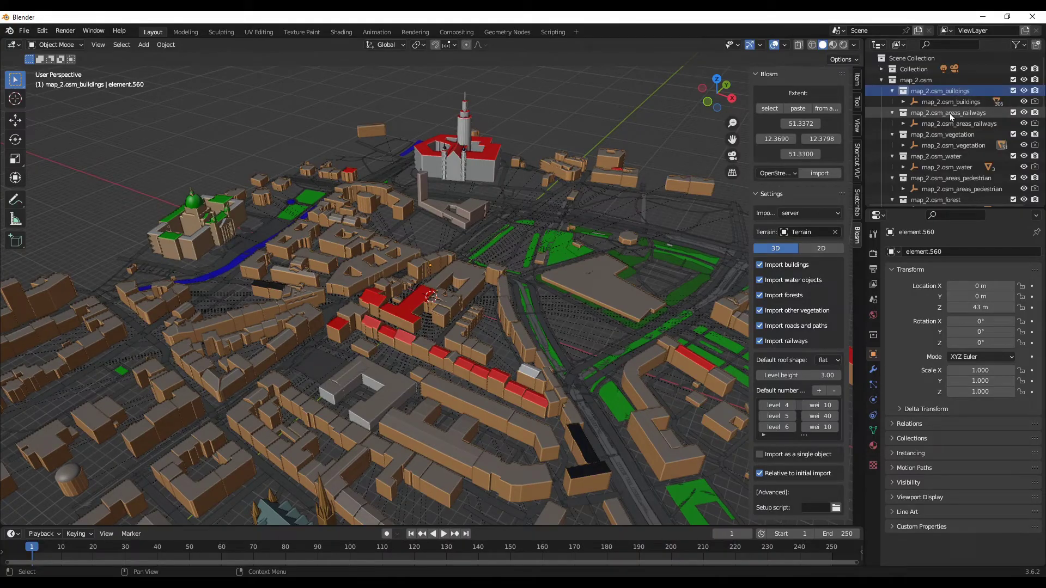
left_click(949, 113)
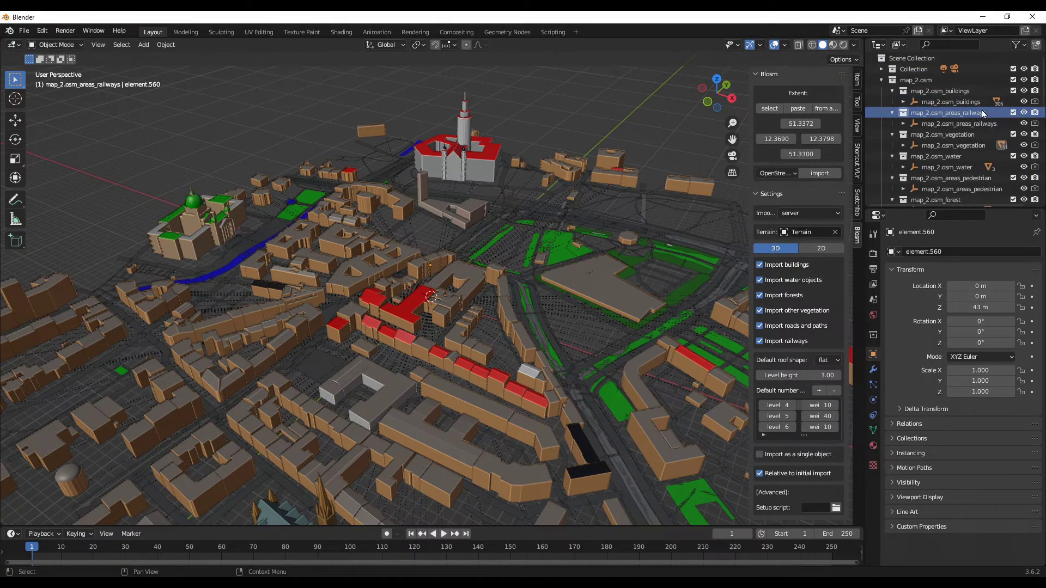
left_click(966, 125)
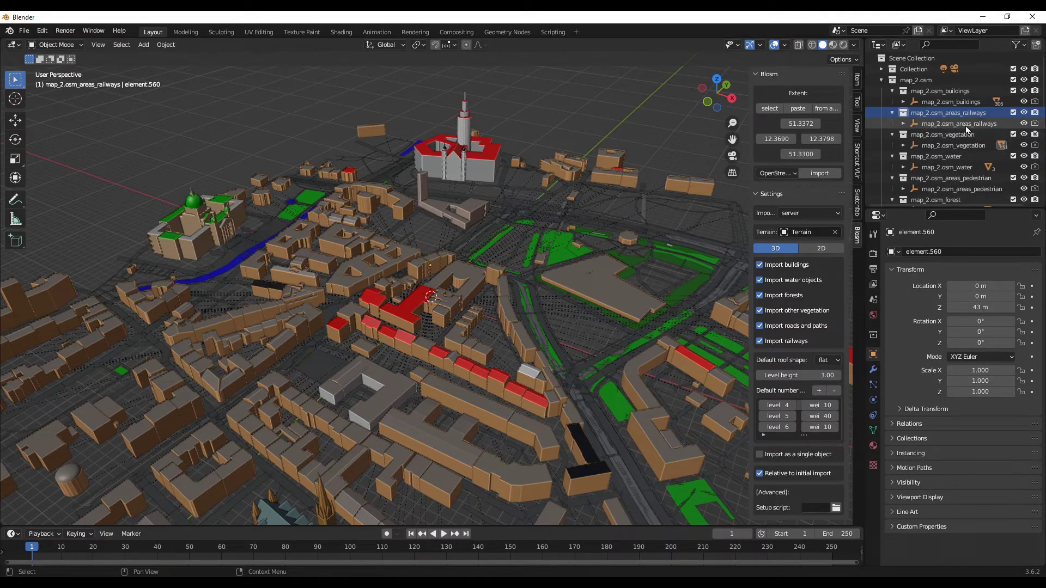
scroll(537, 299, "down", 8)
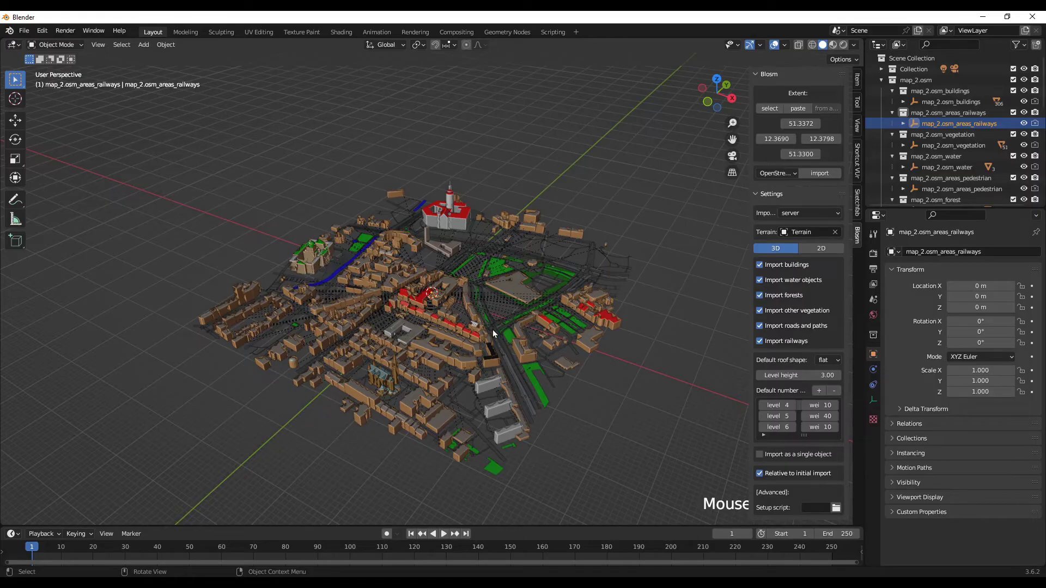
left_click(958, 137)
left_click(960, 148)
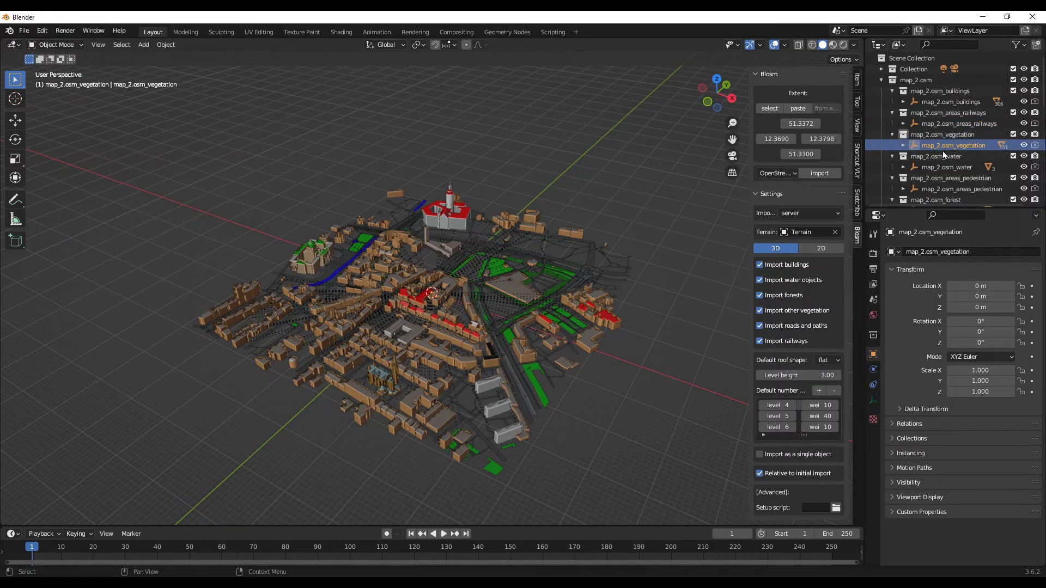
left_click(937, 157)
left_click(940, 167)
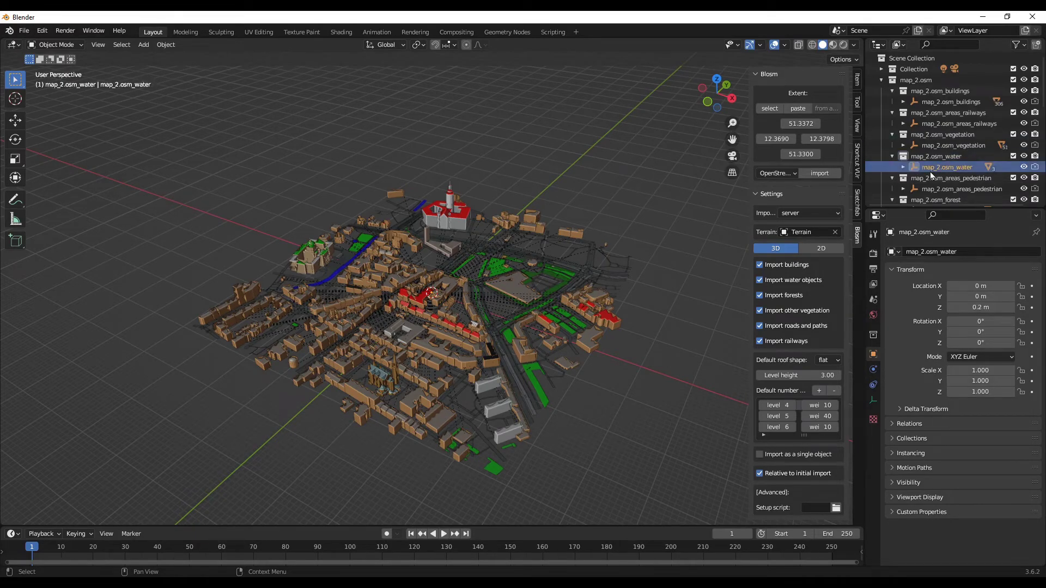
scroll(420, 346, "up", 6)
scroll(408, 345, "up", 2)
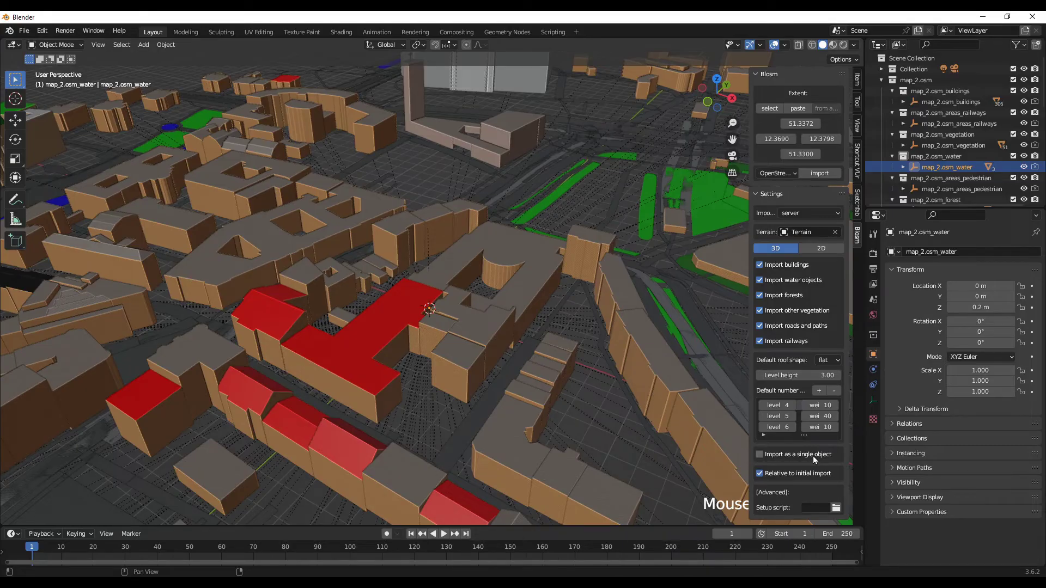
scroll(378, 318, "down", 4)
Step: Box-select the railway tracks and green areas in the foreground
middle_click_drag(437, 279, 274, 260)
left_click_drag(583, 338, 517, 446)
scroll(945, 159, "down", 5)
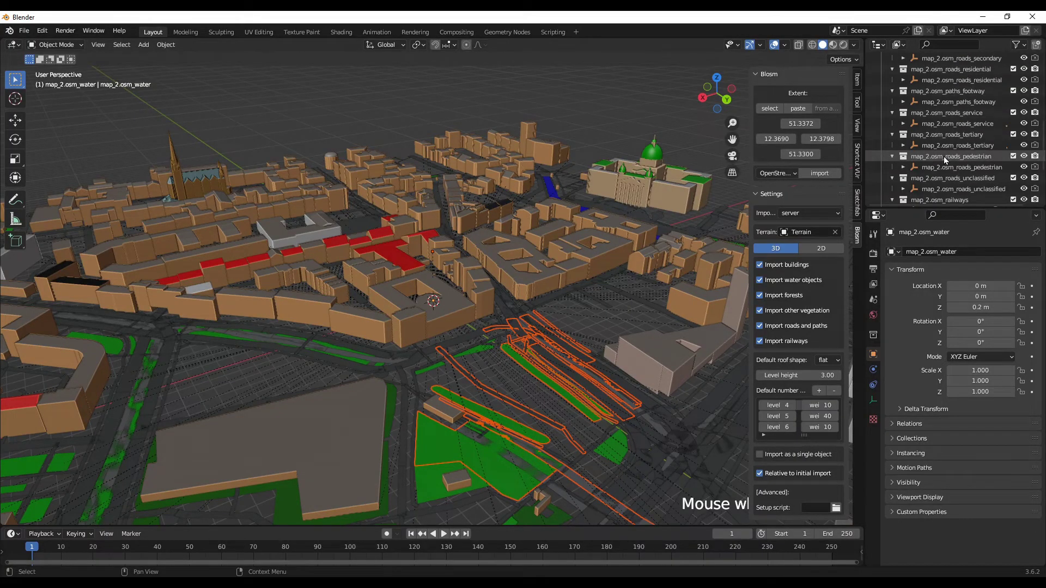
left_click(904, 80)
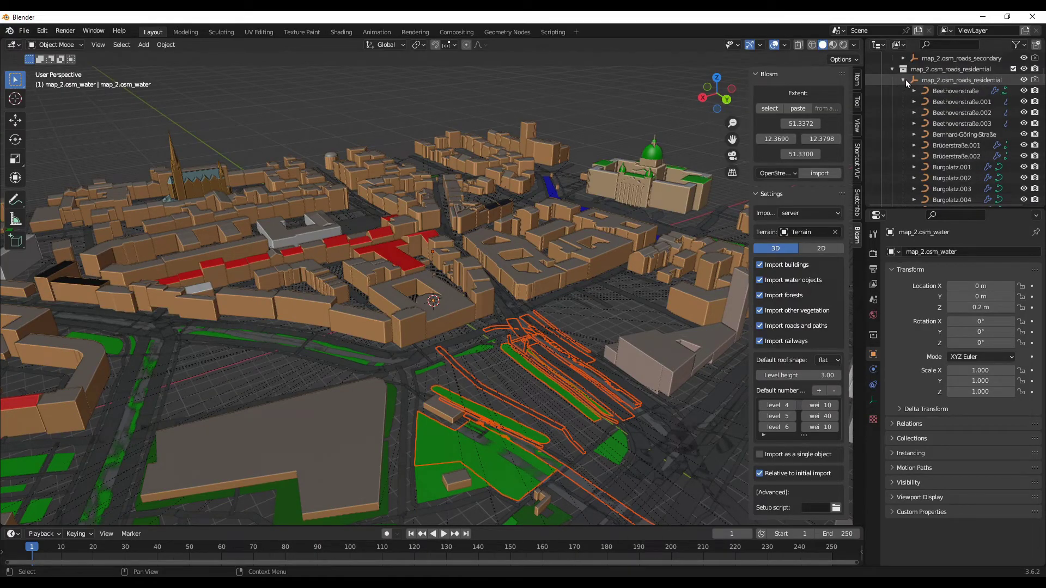
left_click(904, 80)
scroll(397, 354, "down", 2)
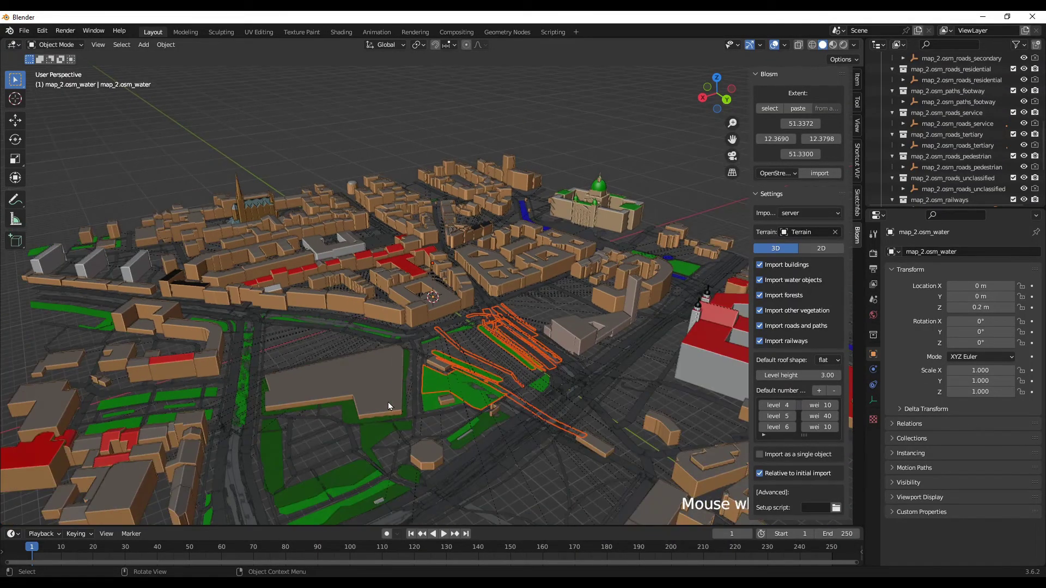
middle_click_drag(390, 406, 535, 424)
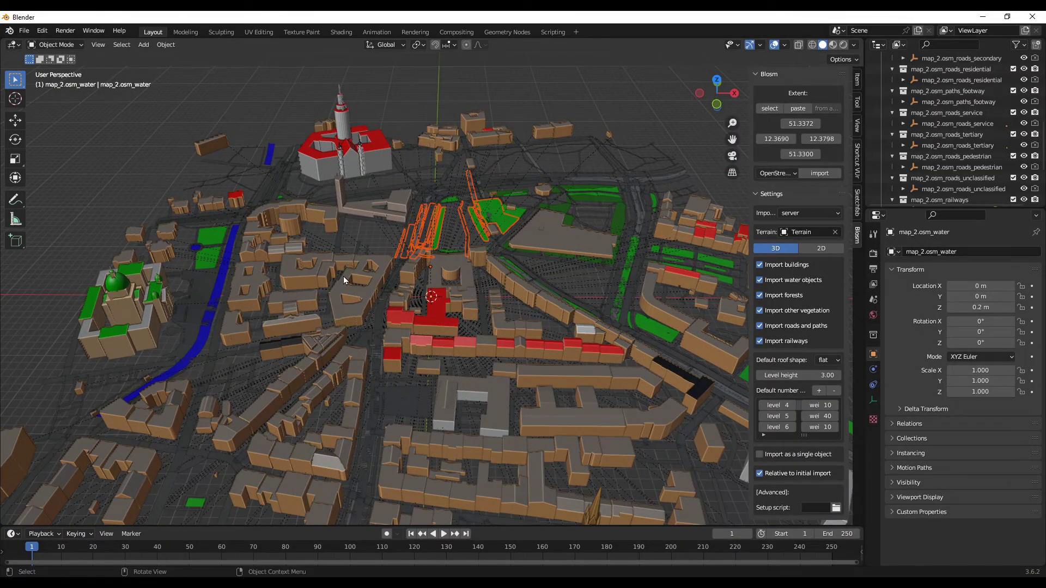
left_click(367, 208)
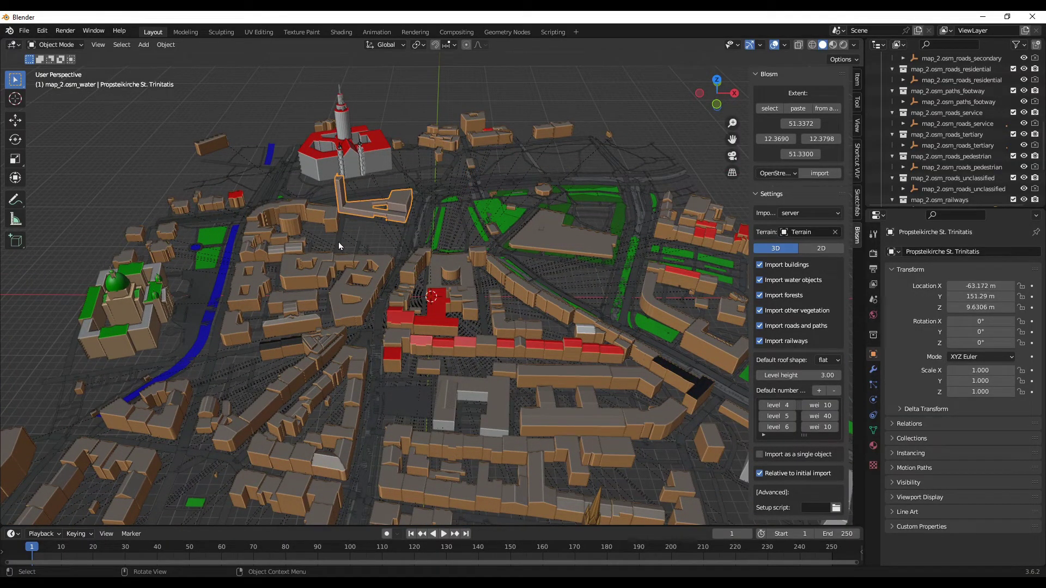
left_click(343, 301)
left_click(282, 320)
left_click(249, 295)
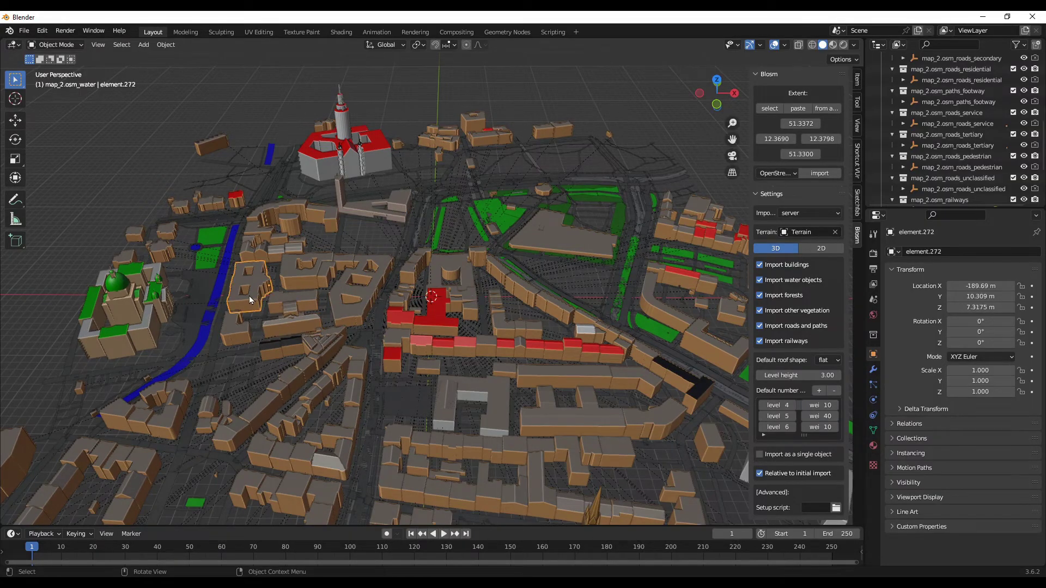
left_click(296, 369)
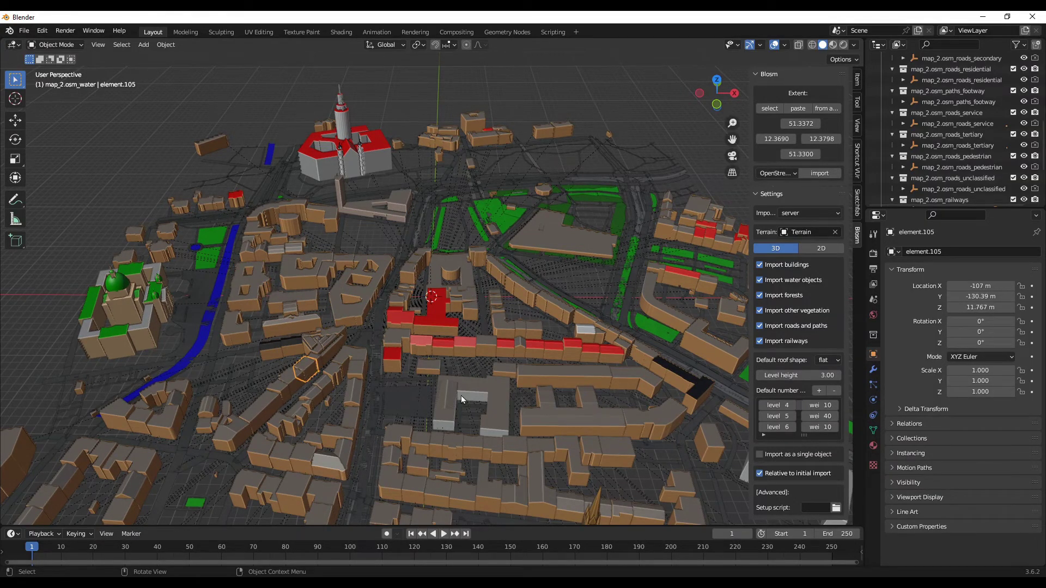
left_click(461, 396)
middle_click_drag(440, 306, 433, 367)
left_click_drag(638, 260, 696, 320)
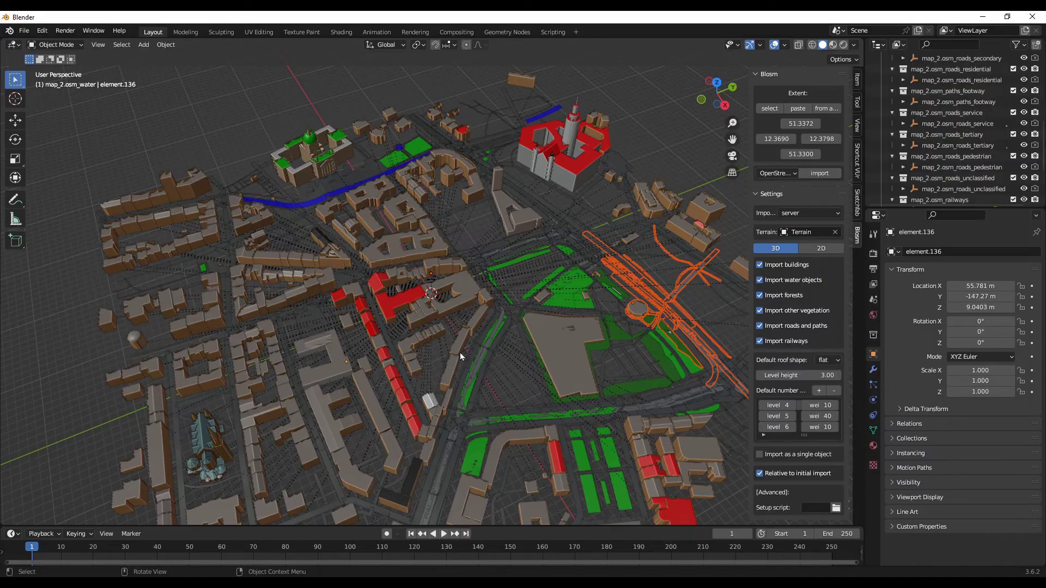
scroll(460, 352, "down", 5)
middle_click_drag(475, 434, 724, 357)
scroll(453, 387, "up", 5)
scroll(597, 355, "up", 4)
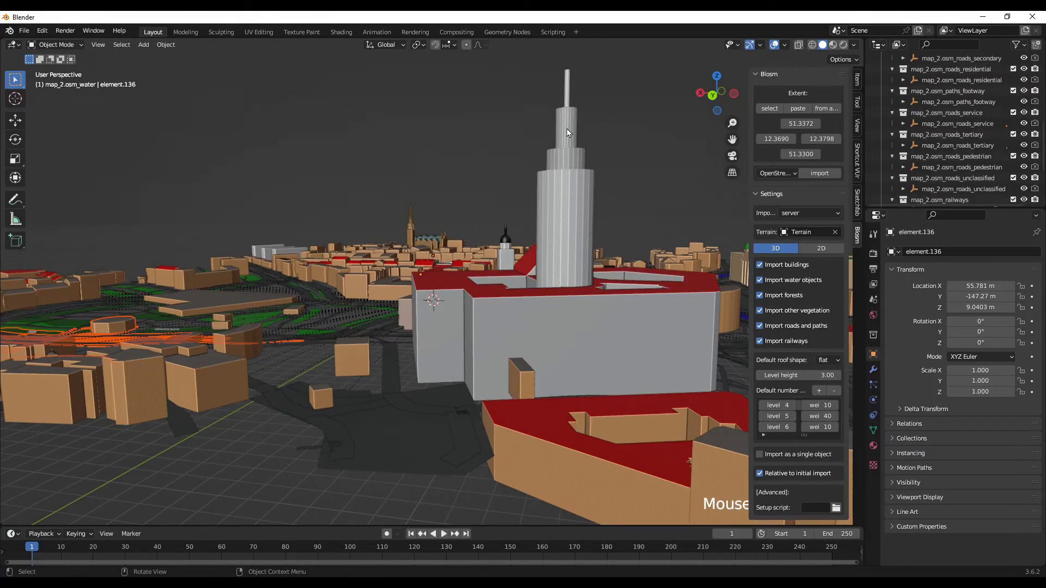
middle_click_drag(512, 339, 542, 380)
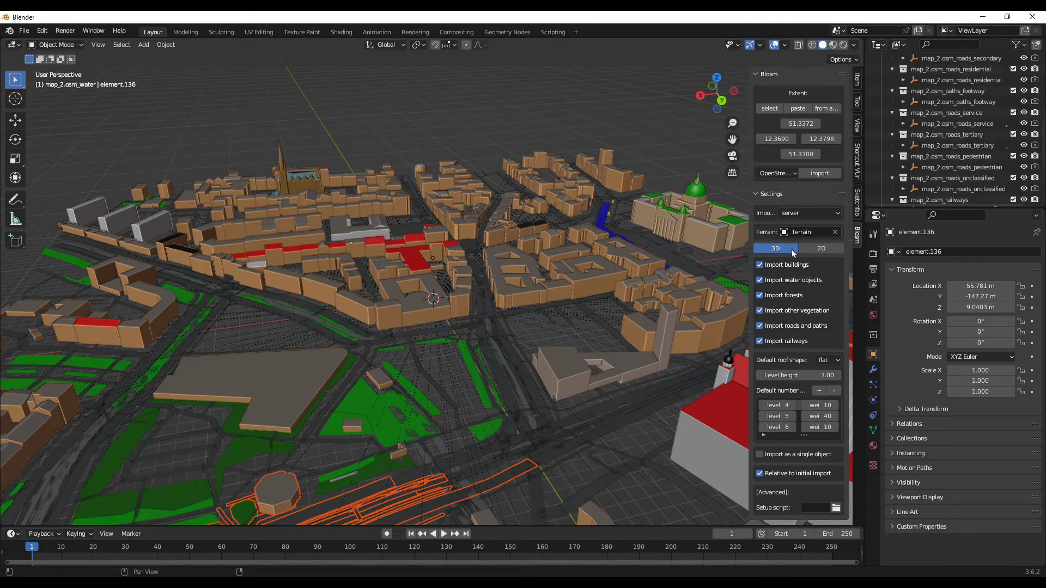
Step: Choose image overlay as the Blosm data type to import
left_click(786, 174)
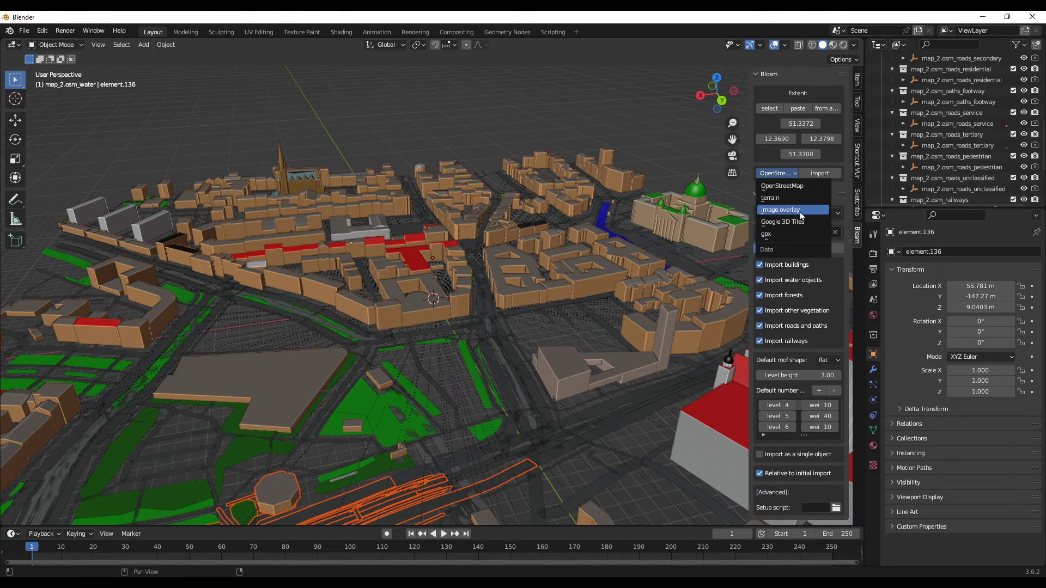
key("Escape")
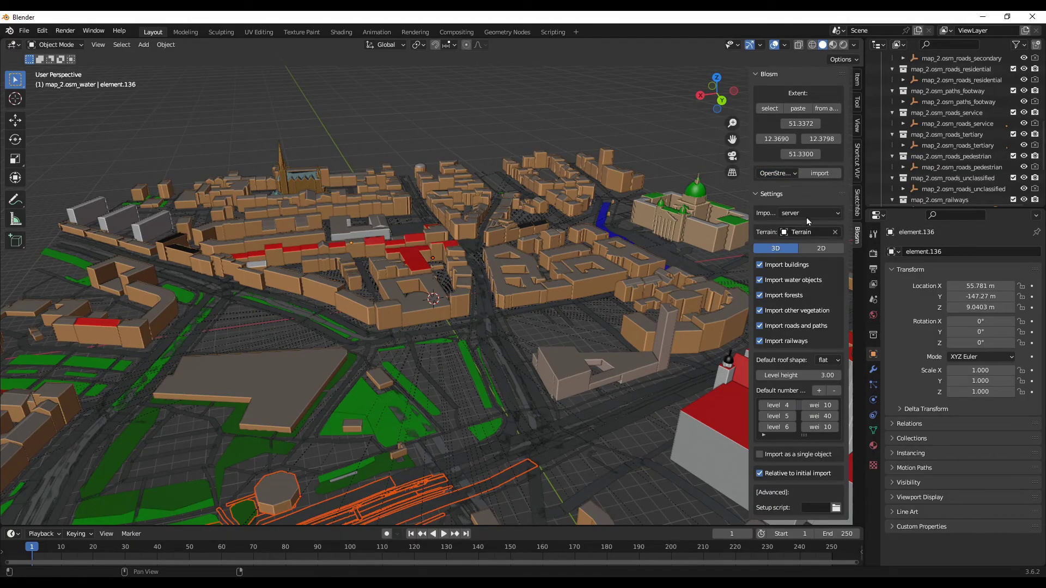
left_click(791, 174)
left_click(776, 208)
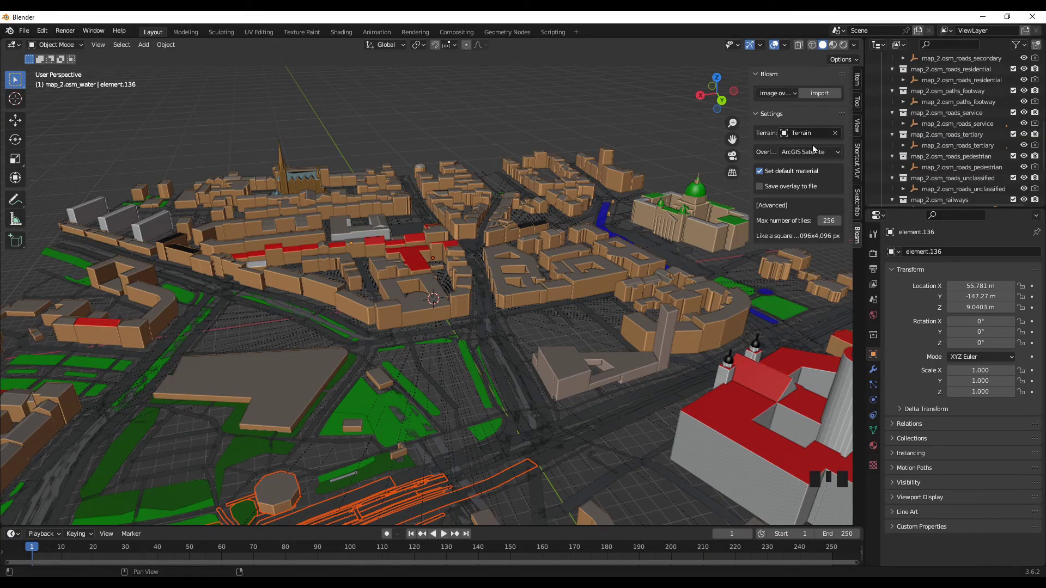
Step: Attempt the satellite overlay import, which fails without an ArcGIS token, then orbit around the city
left_click(826, 95)
middle_click_drag(352, 392, 515, 379)
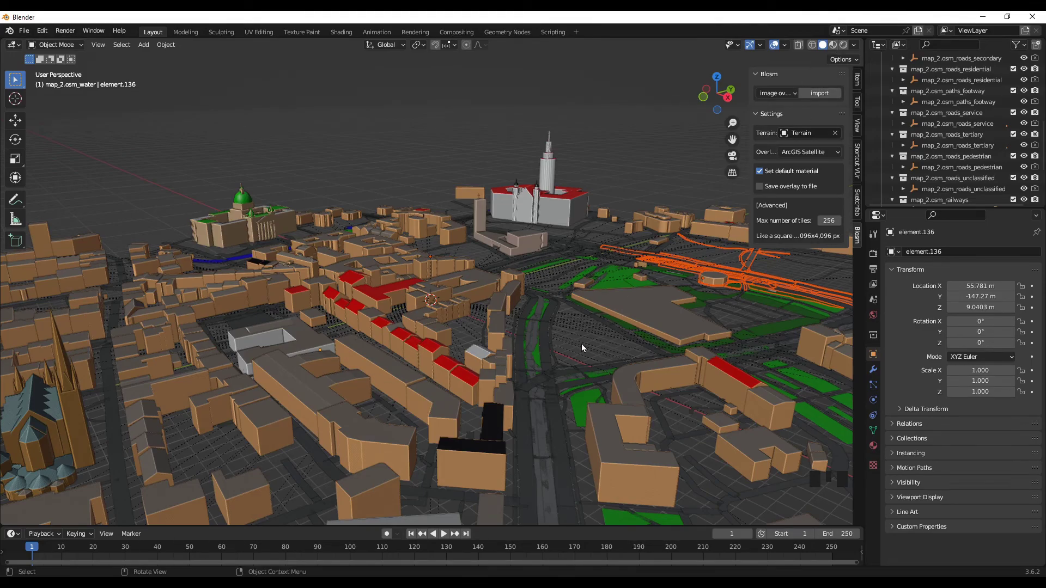
mouse_move(581, 344)
middle_mouse_down()
mouse_move(492, 383)
mouse_move(332, 364)
mouse_move(708, 352)
mouse_move(695, 370)
middle_mouse_up()
scroll(336, 362, "down", 2)
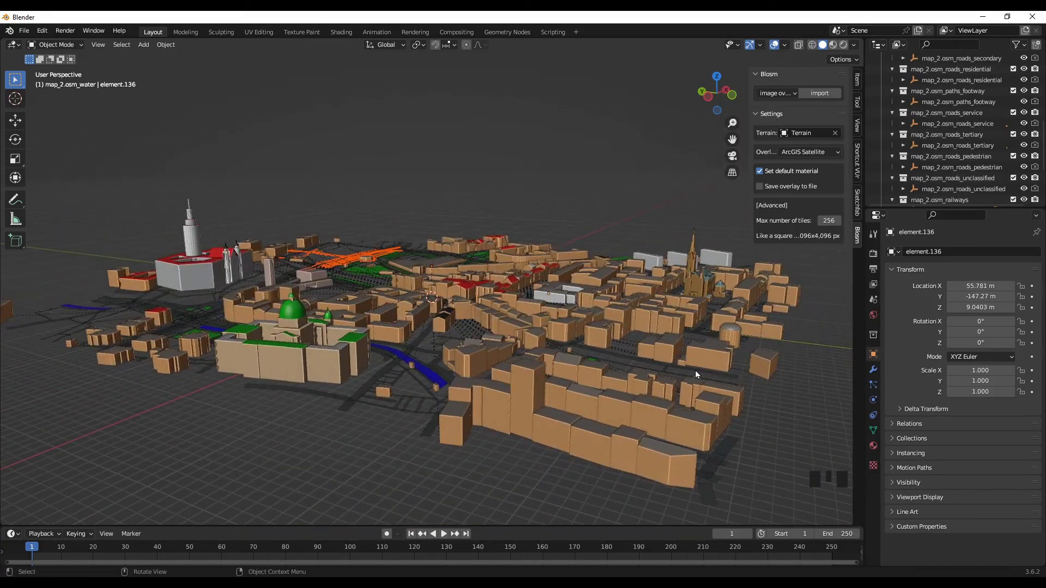
scroll(593, 400, "up", 2)
middle_click_drag(226, 401, 661, 404)
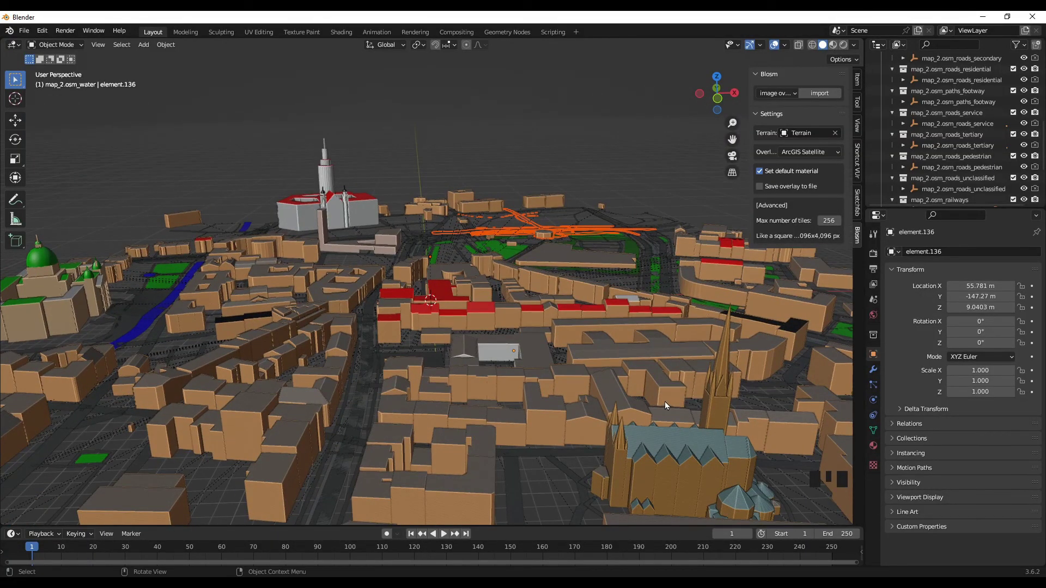